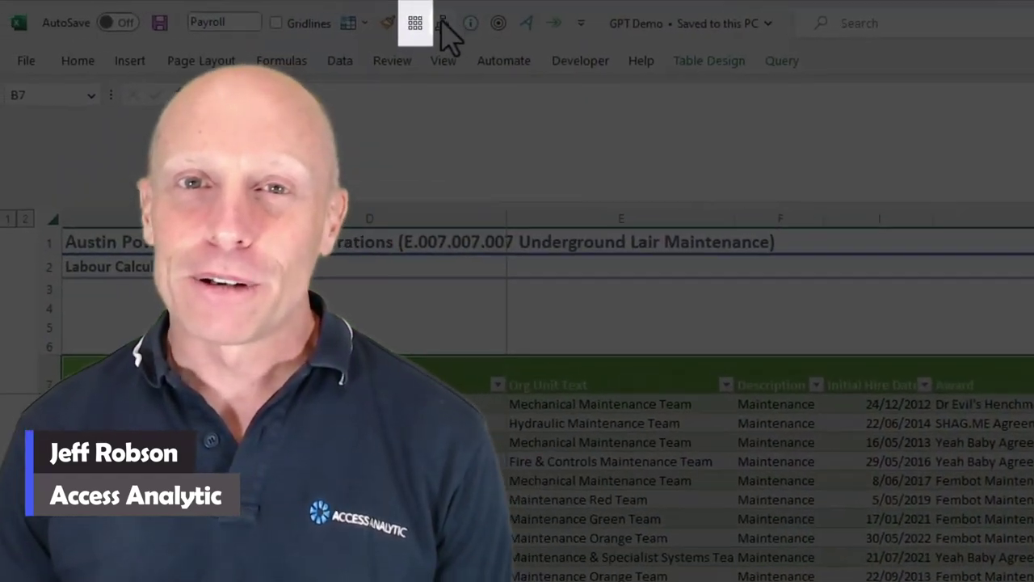
# Step: Run the OpenAI_AnalyseData macro on the payroll table to generate an Insights sheet
pyautogui.click(415, 23)
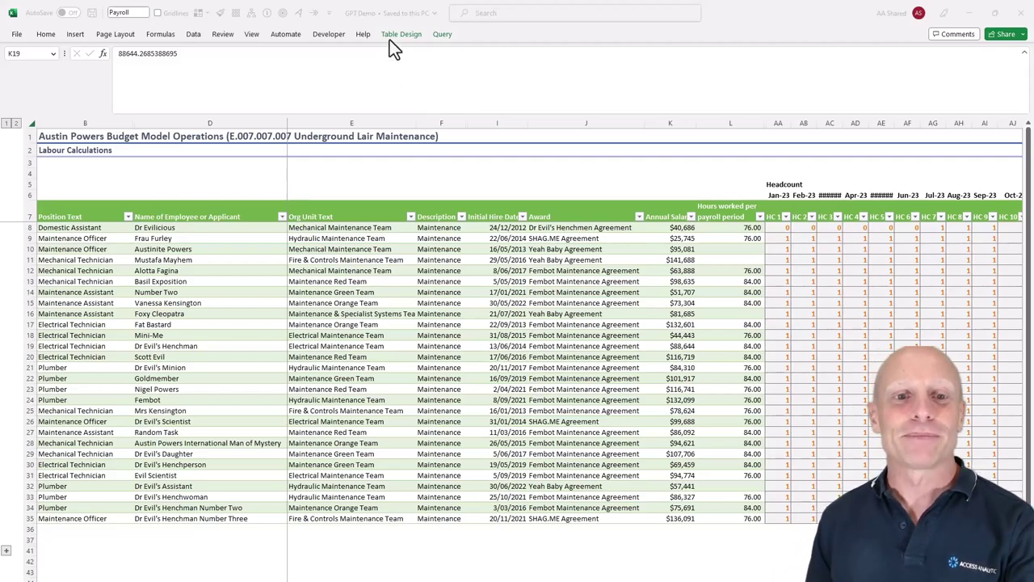
pyautogui.click(379, 14)
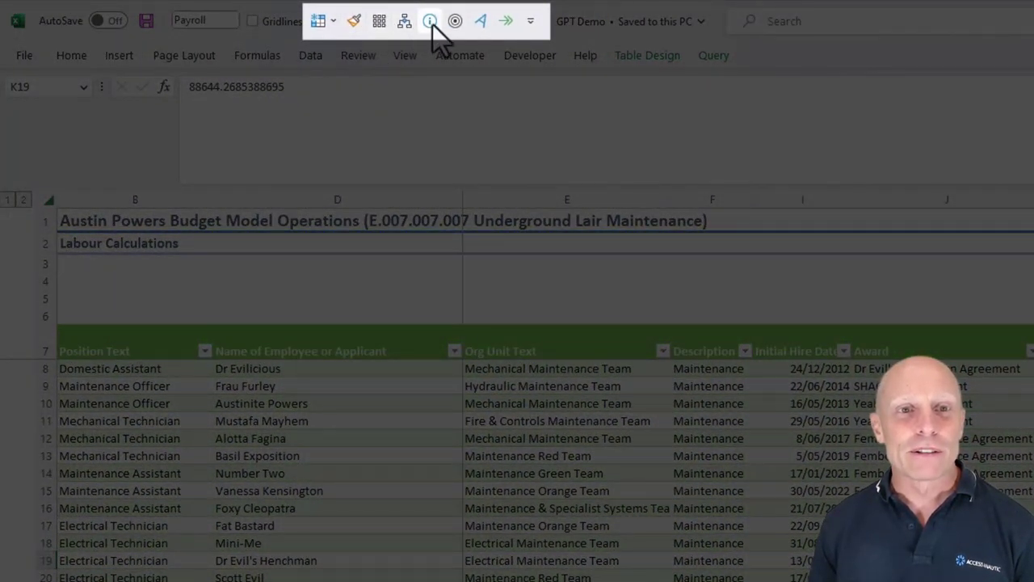
pyautogui.click(531, 25)
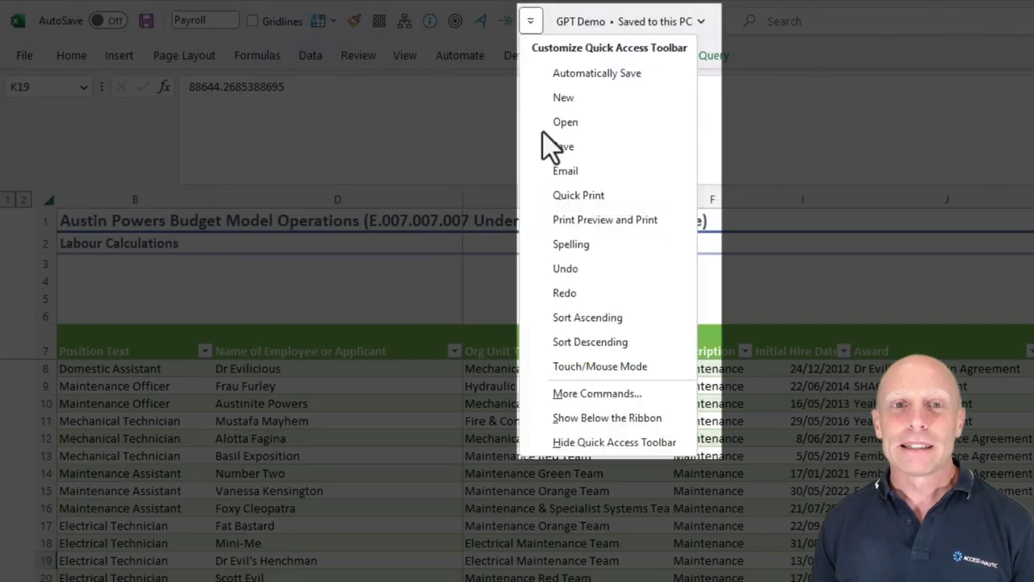
pyautogui.click(584, 397)
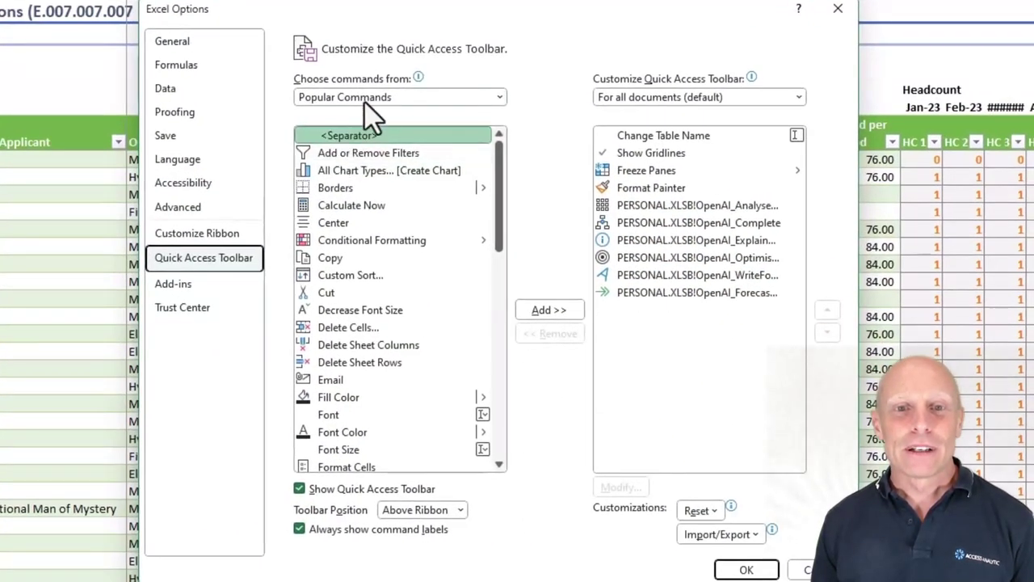
pyautogui.click(371, 97)
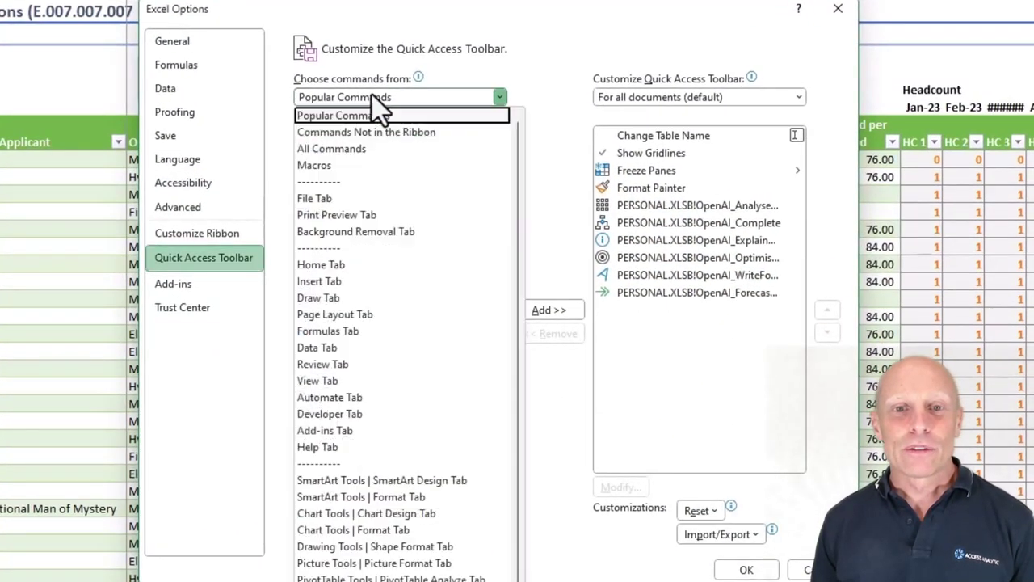
pyautogui.click(350, 167)
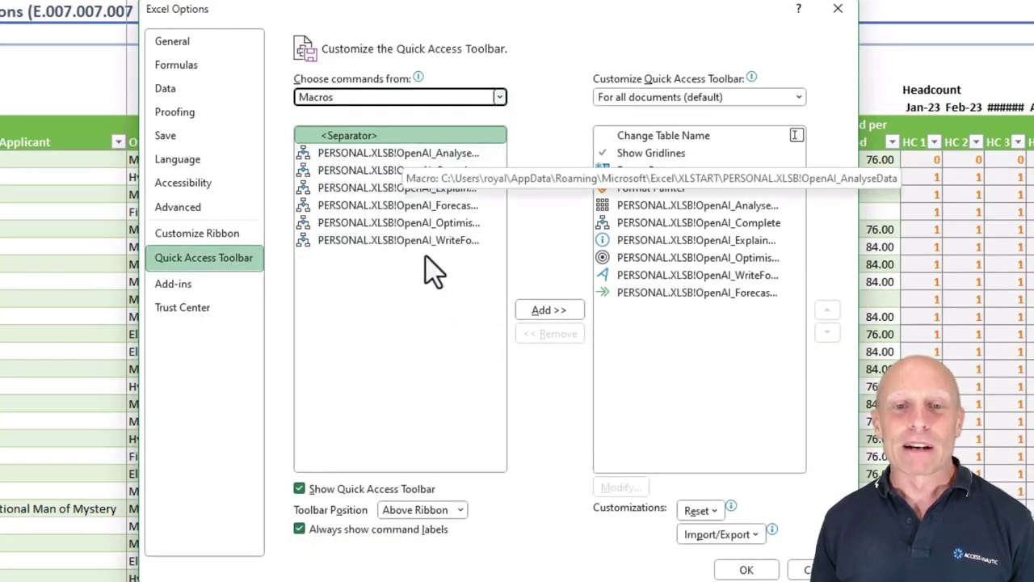
pyautogui.press('Tab')
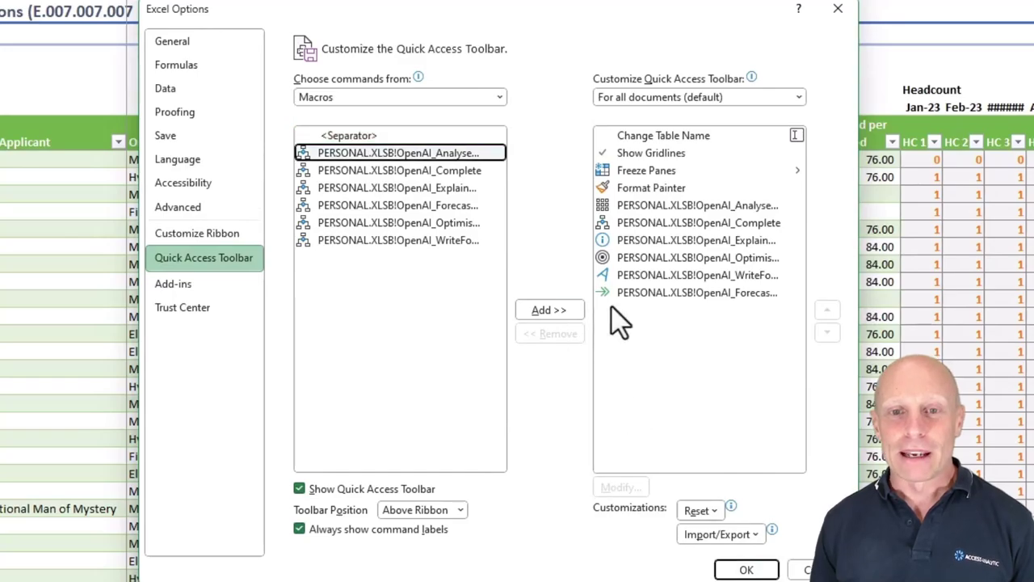
pyautogui.click(623, 240)
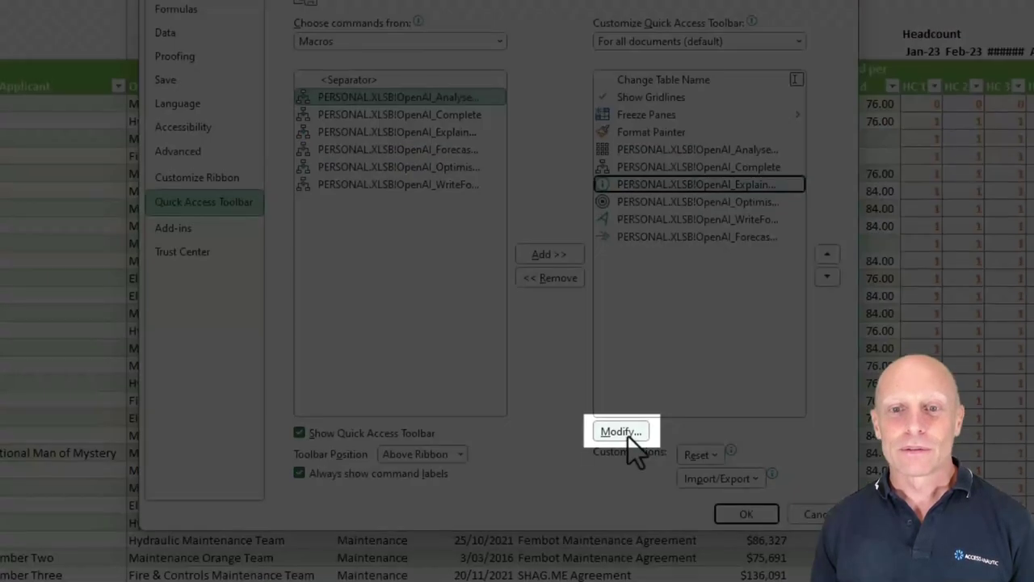
pyautogui.click(621, 487)
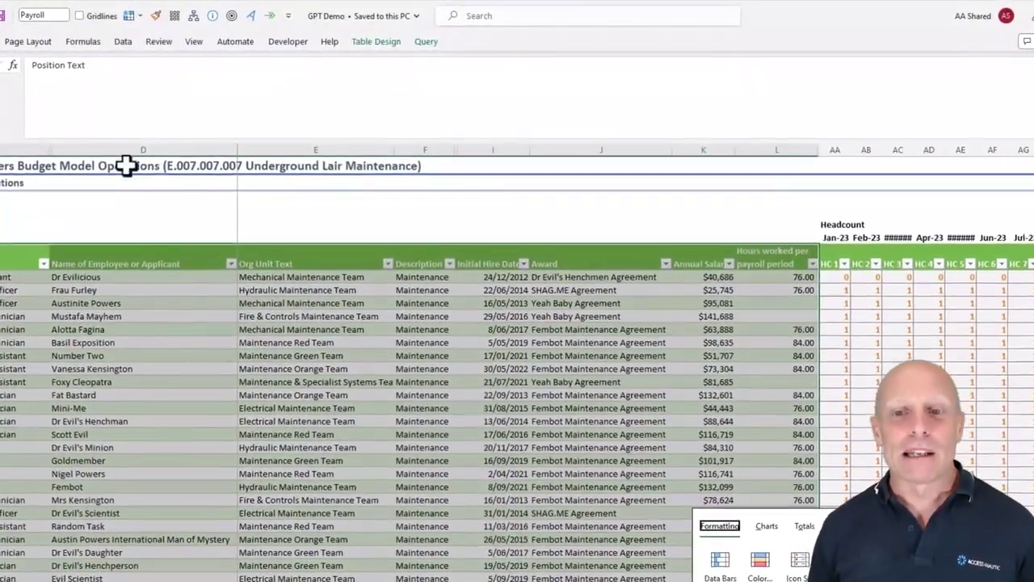
# Step: Send the selected payroll table rows to OpenAI_AnalyseData, then return to the Payroll sheet
pyautogui.moveTo(192, 265); pyautogui.dragTo(669, 384)
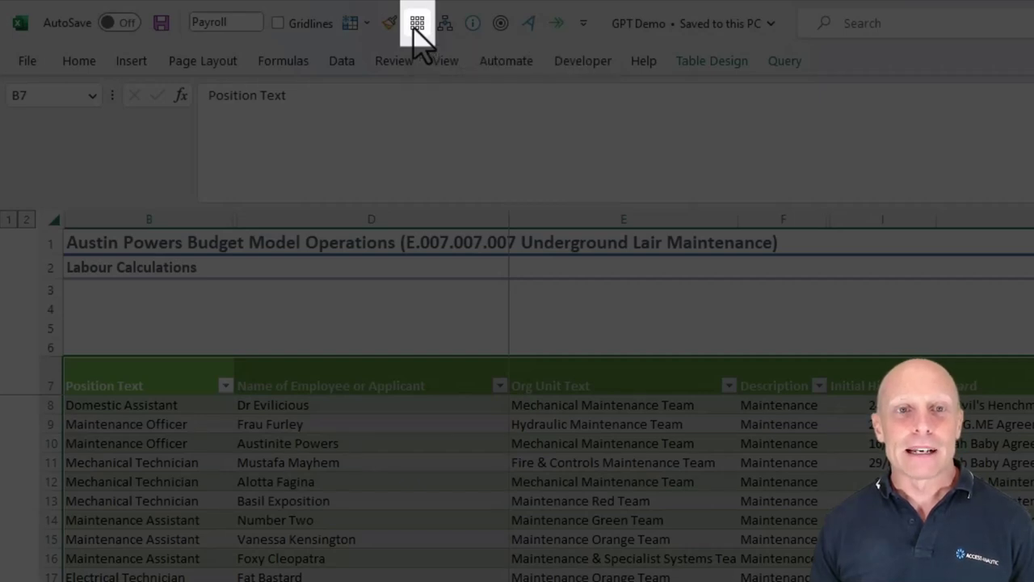
pyautogui.click(416, 24)
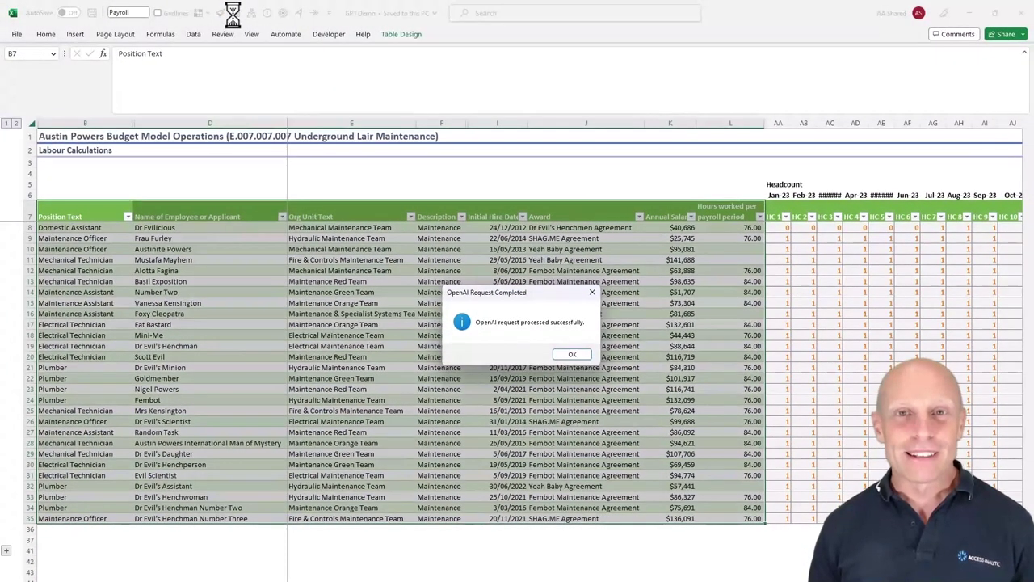
pyautogui.press('Return')
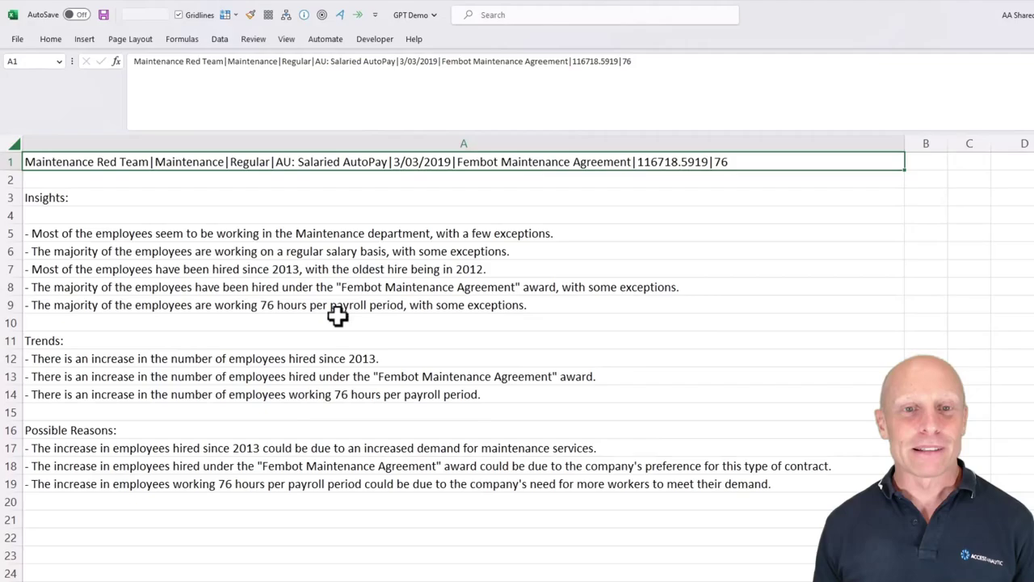
pyautogui.click(263, 545)
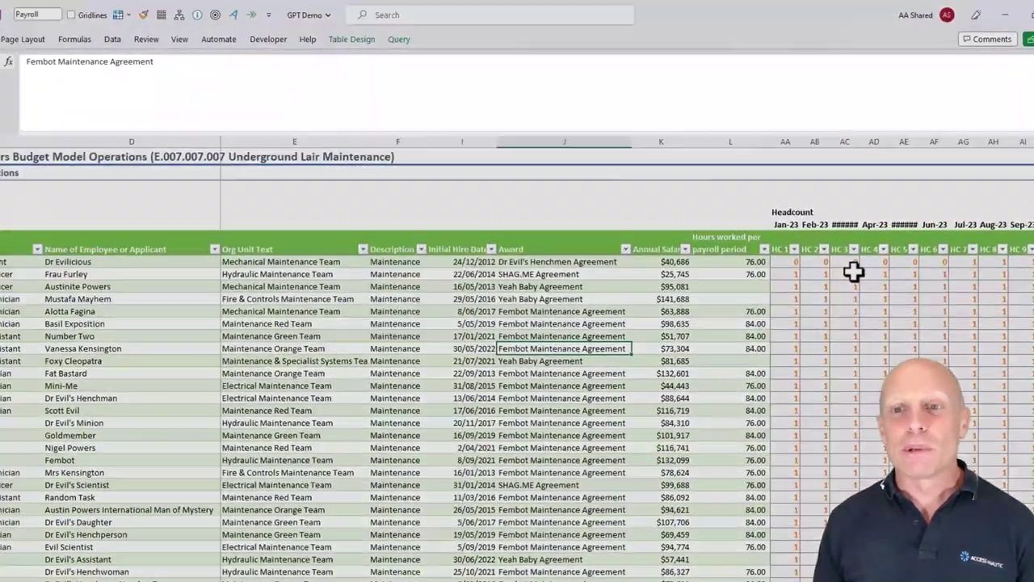
# Step: Have OpenAI_ExplainFormula explain the headcount LET formula, then autofit row 3 to show it
pyautogui.click(854, 272)
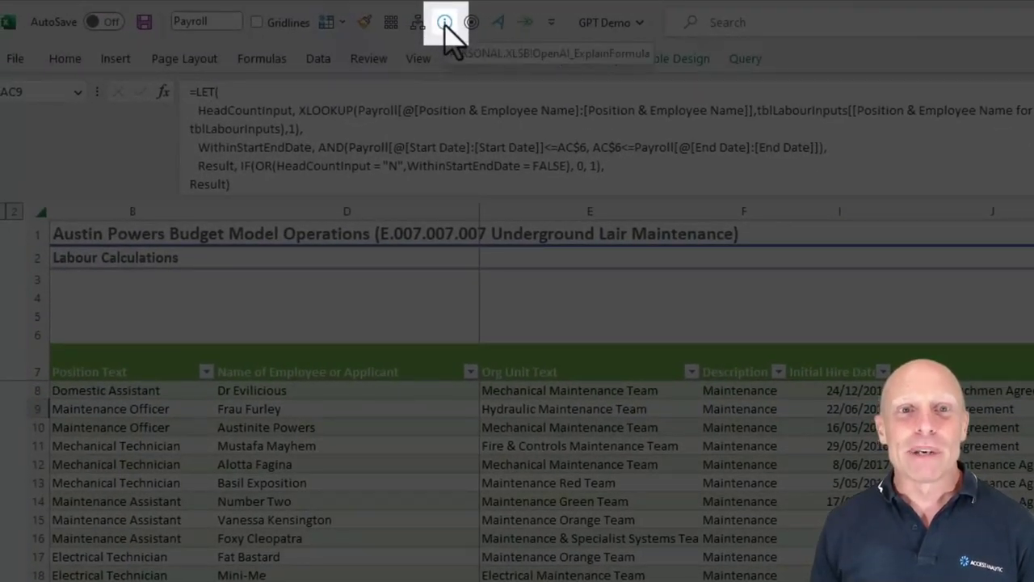
pyautogui.click(445, 23)
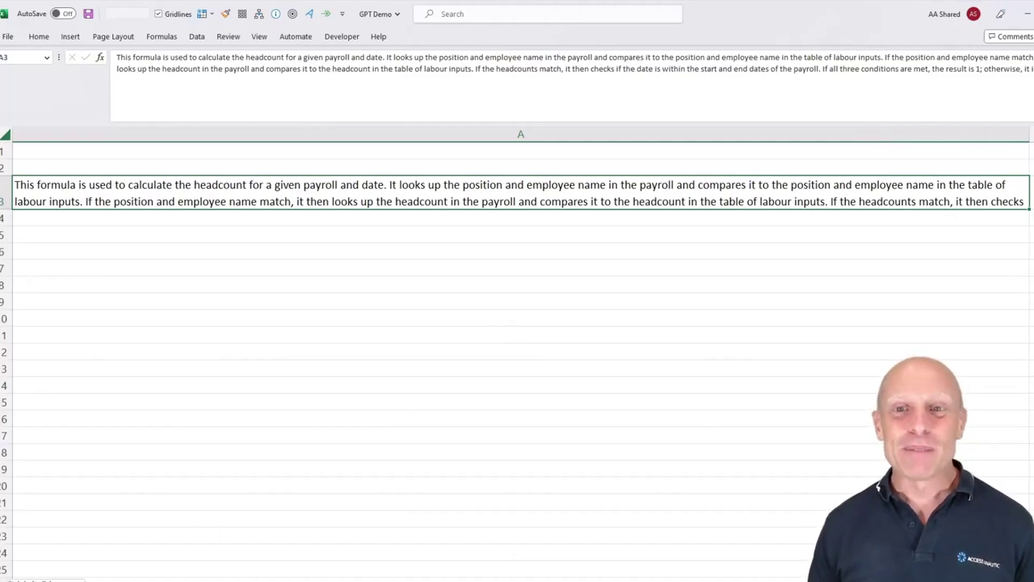
pyautogui.doubleClick(4, 209)
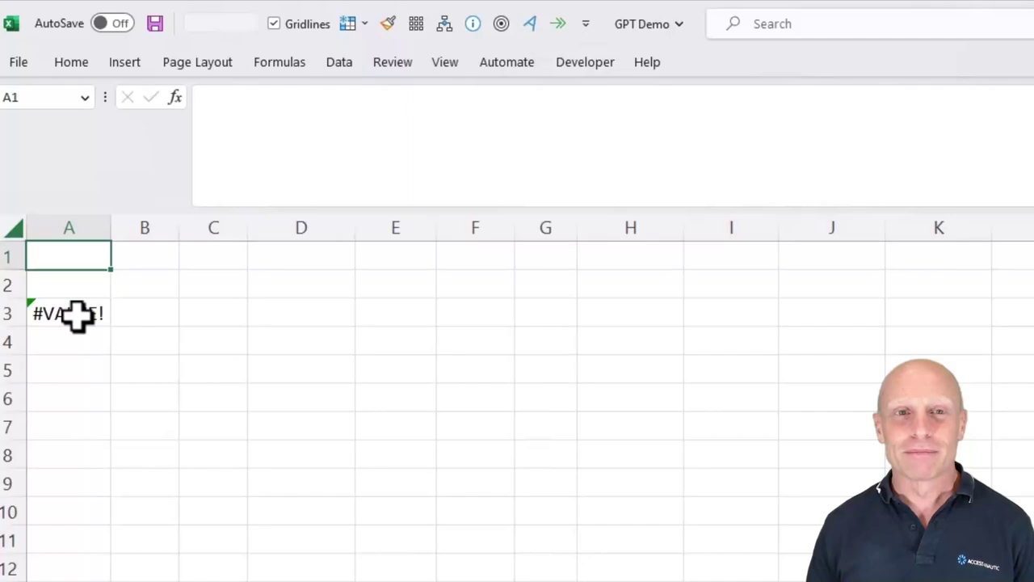
# Step: Generate an optimised headcount formula and keep it in A3 as apostrophe-prefixed text
pyautogui.click(78, 316)
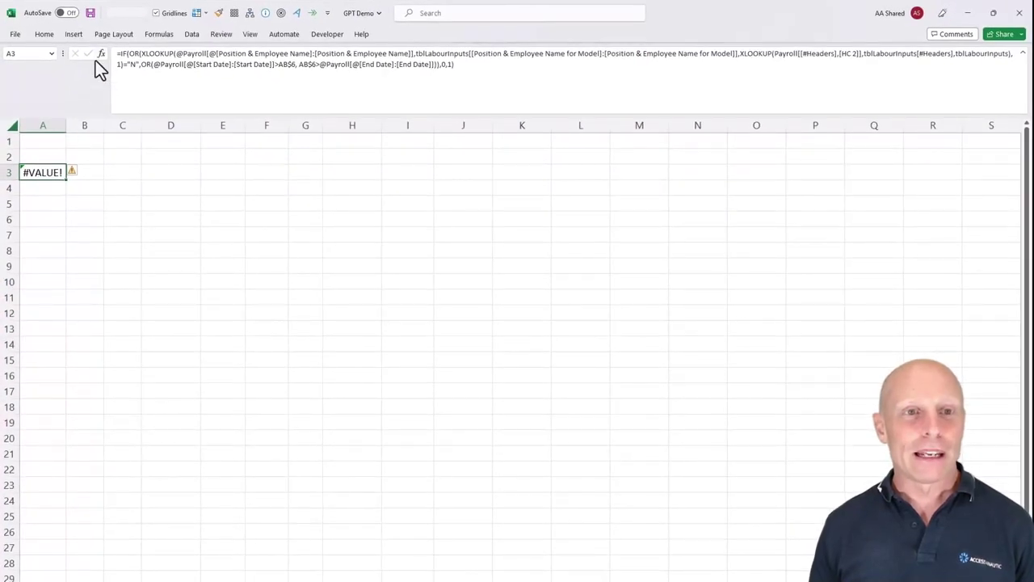
pyautogui.click(113, 53)
pyautogui.write("'")
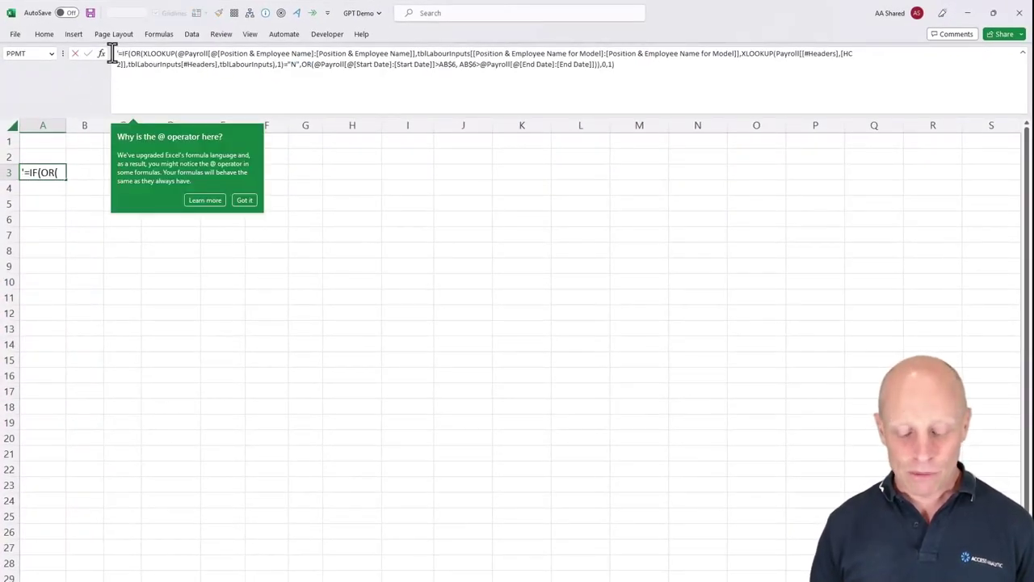
pyautogui.press('Return')
pyautogui.press('Up')
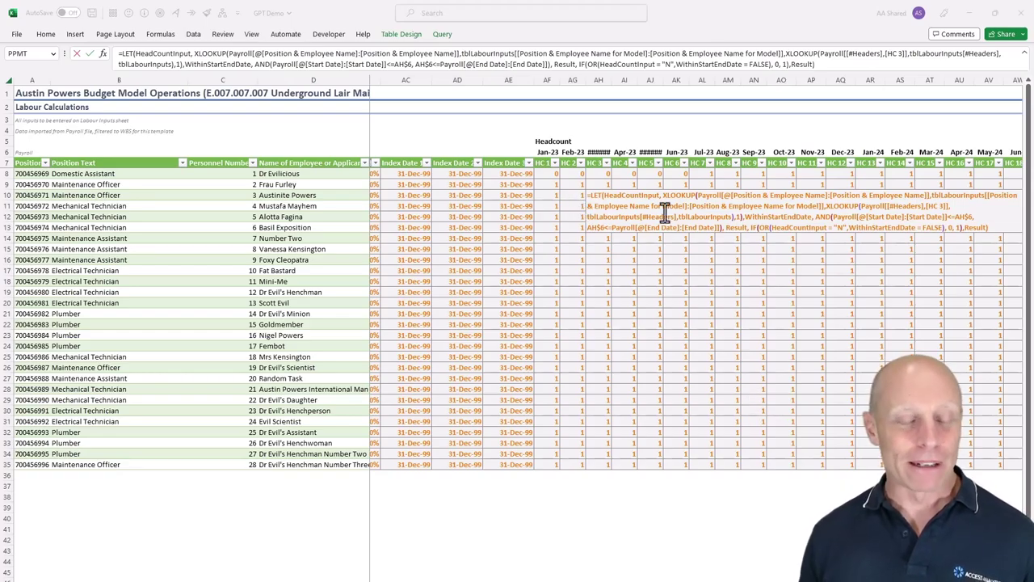
# Step: Run a ChatGPT toolbar macro on the headcount LET formula and acknowledge the completion message
pyautogui.click(597, 196)
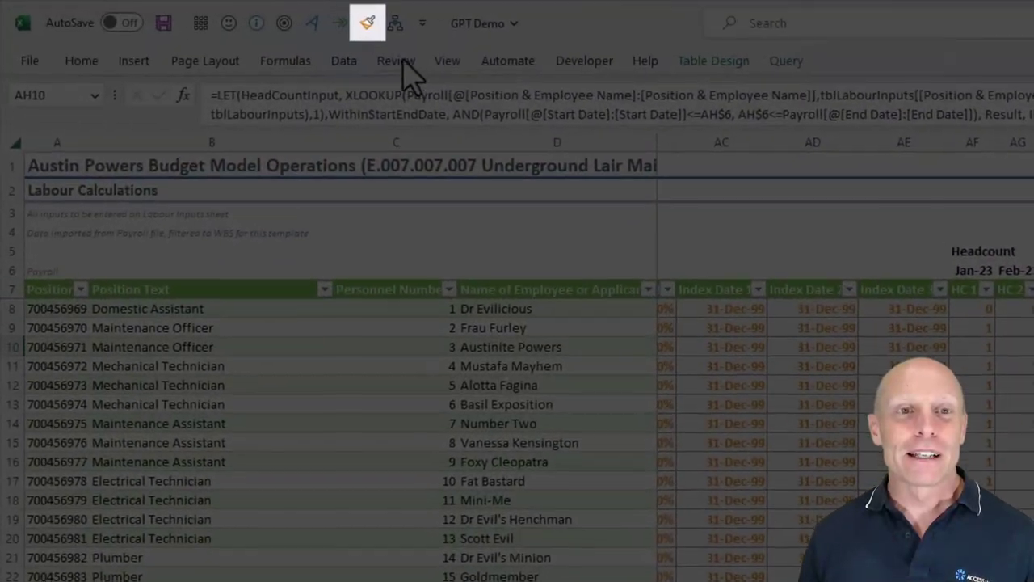
pyautogui.click(373, 24)
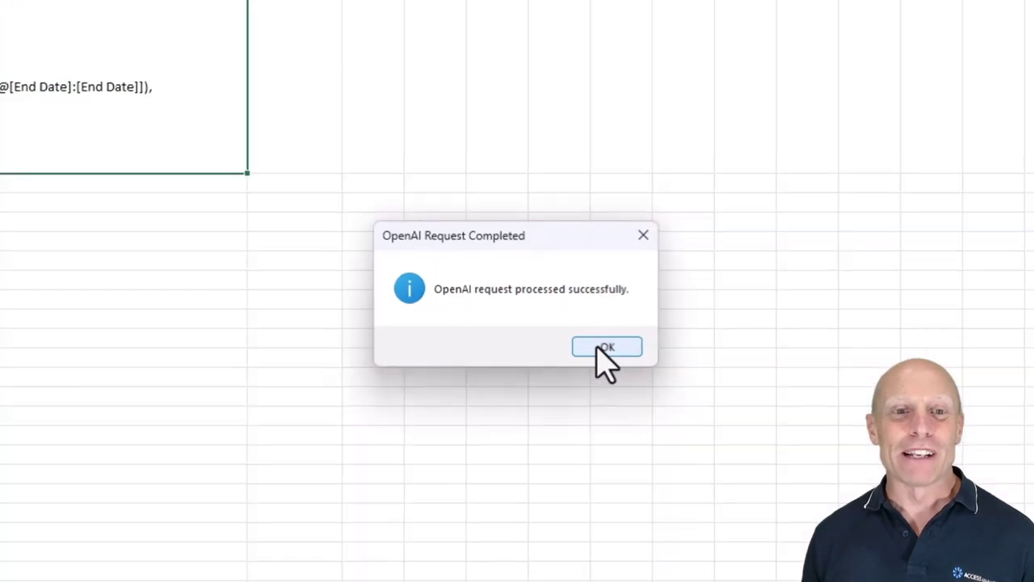
pyautogui.click(607, 348)
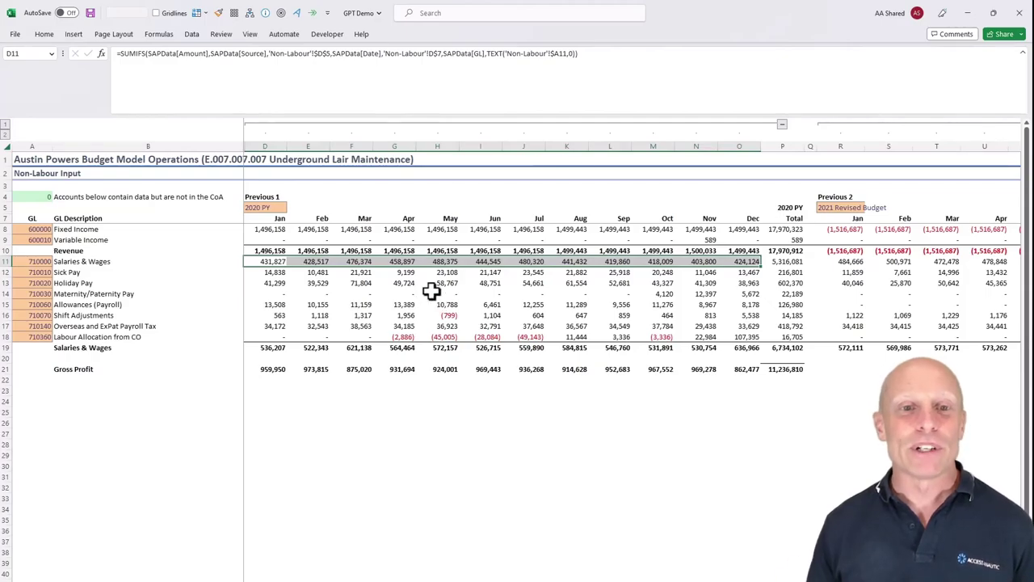
# Step: Forecast 12 periods ahead from the Jan–Dec Fixed Income range D7:O8 with OpenAI_ForecastData
pyautogui.click(257, 218)
pyautogui.moveTo(275, 208); pyautogui.dragTo(743, 231)
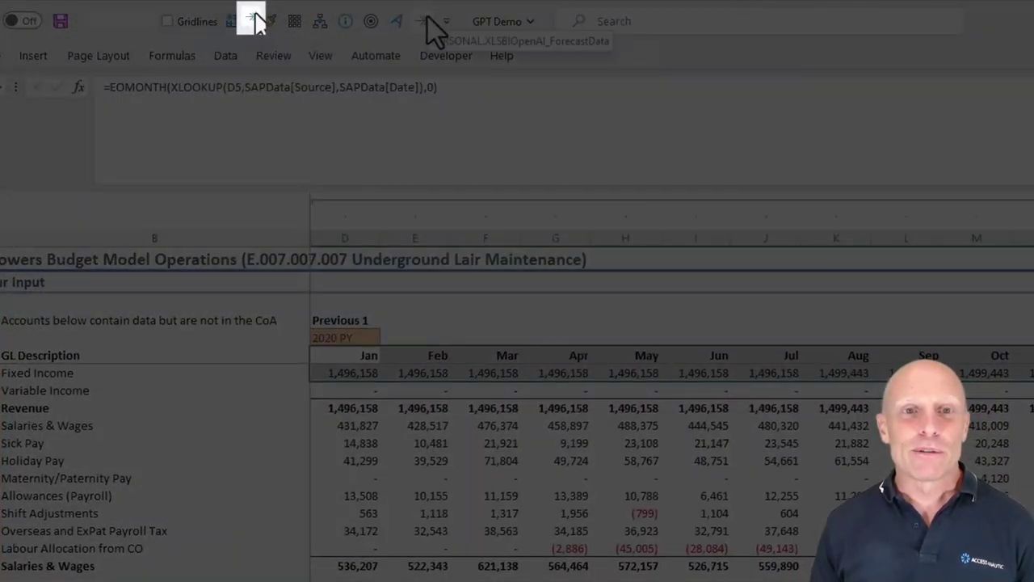
pyautogui.click(252, 20)
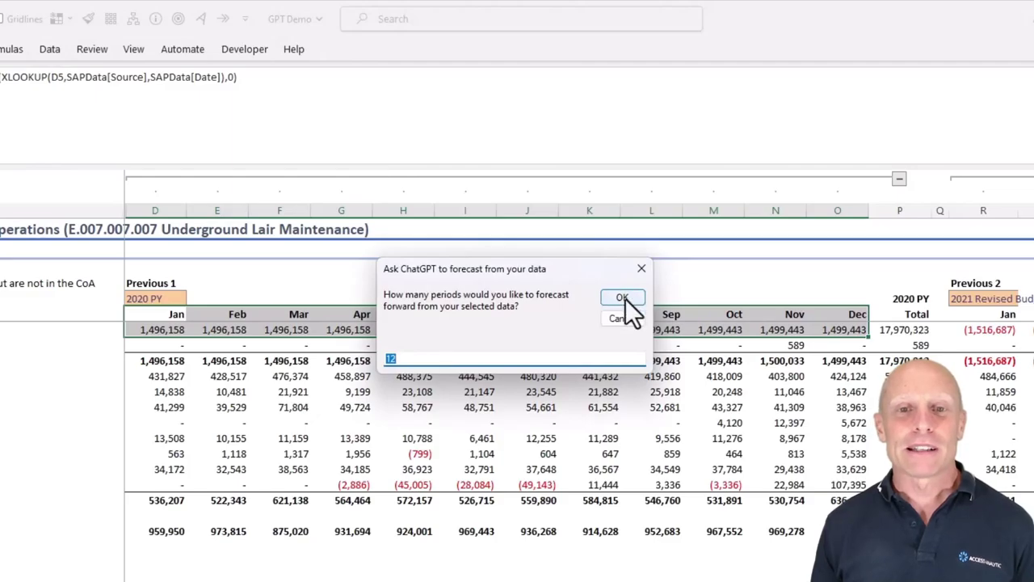
pyautogui.click(623, 298)
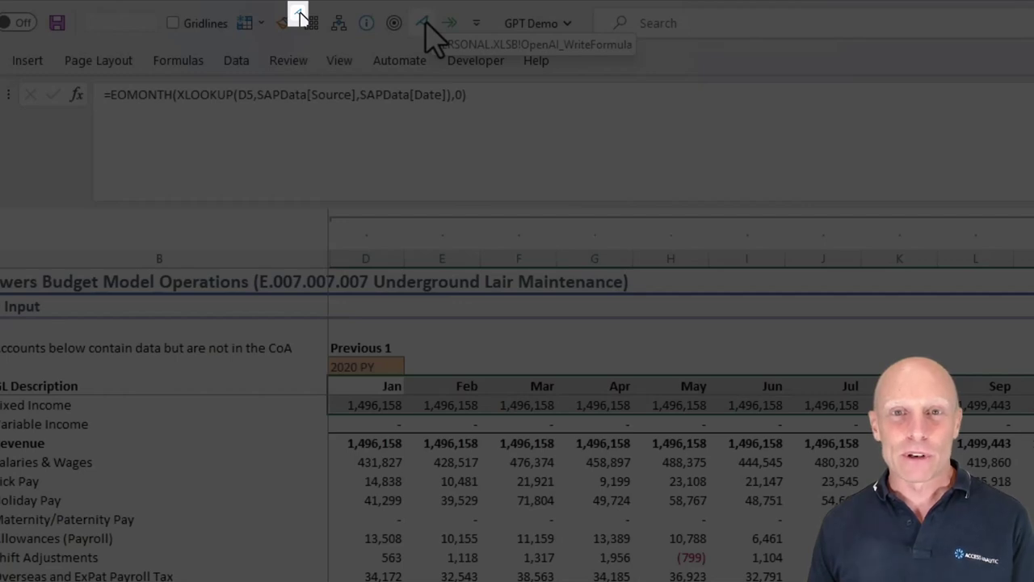
# Step: Request a ChatGPT formula raising all values in D7:O8 by 5%
pyautogui.click(426, 24)
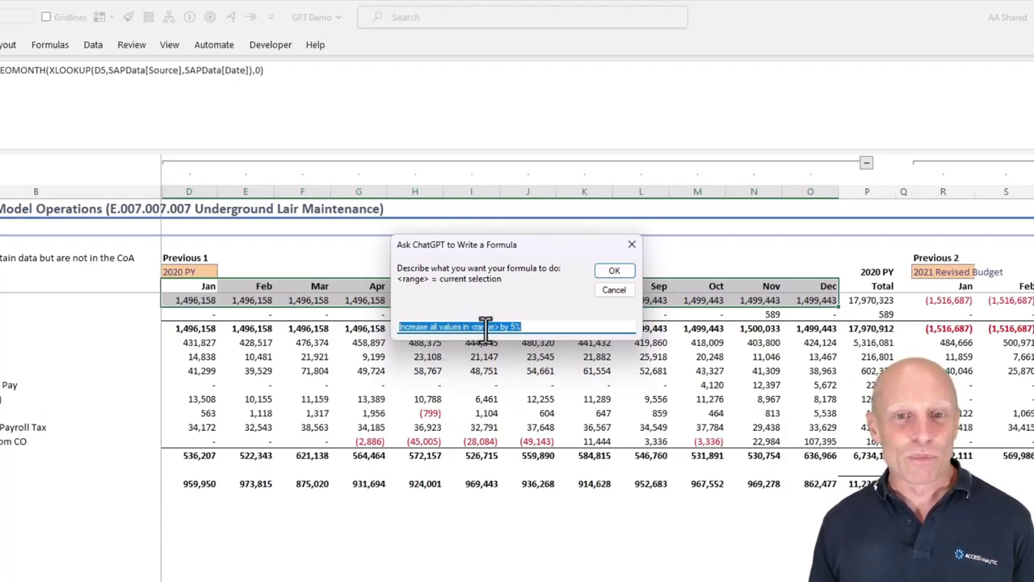
pyautogui.click(614, 270)
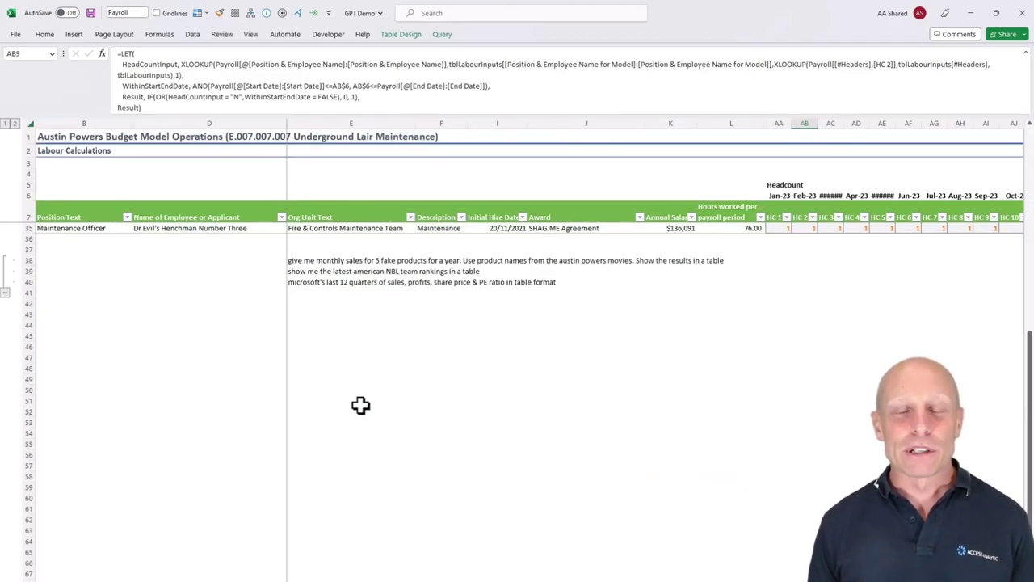
# Step: Run the column E prompts: Austin Powers monthly sales, NBL team rankings, Microsoft quarterly results
pyautogui.click(303, 261)
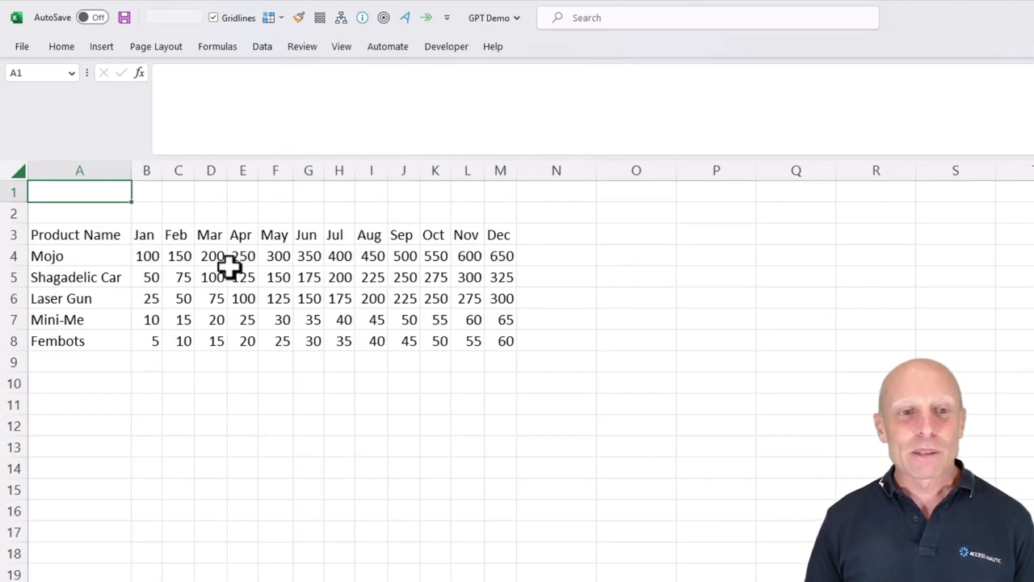
pyautogui.moveTo(150, 234); pyautogui.dragTo(498, 341)
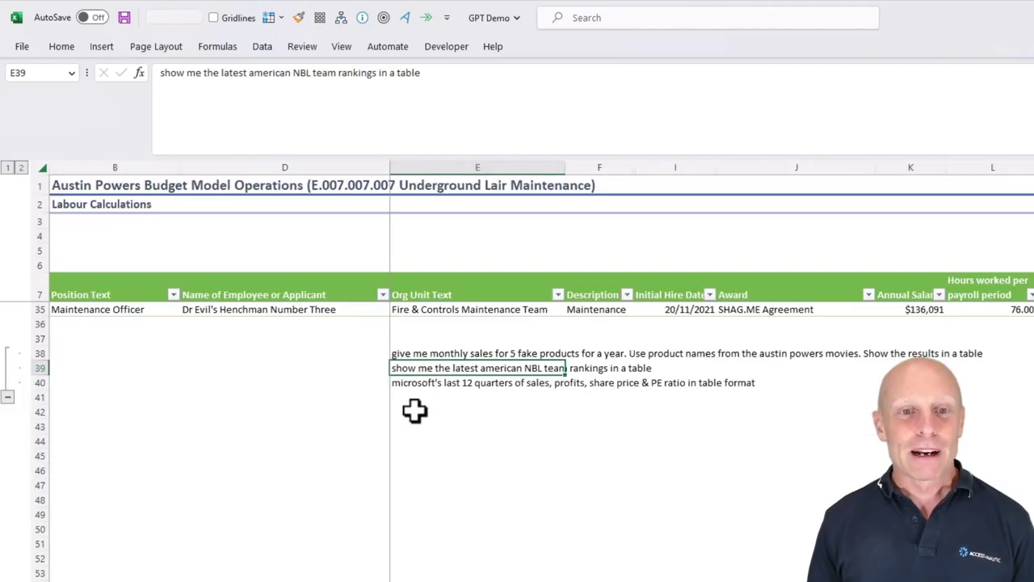
pyautogui.click(343, 18)
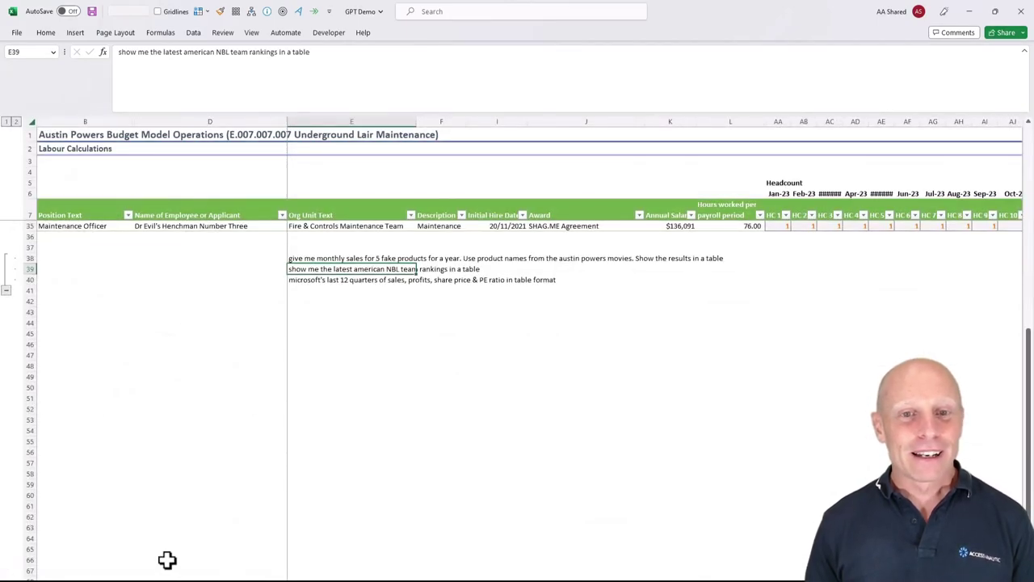
pyautogui.click(307, 279)
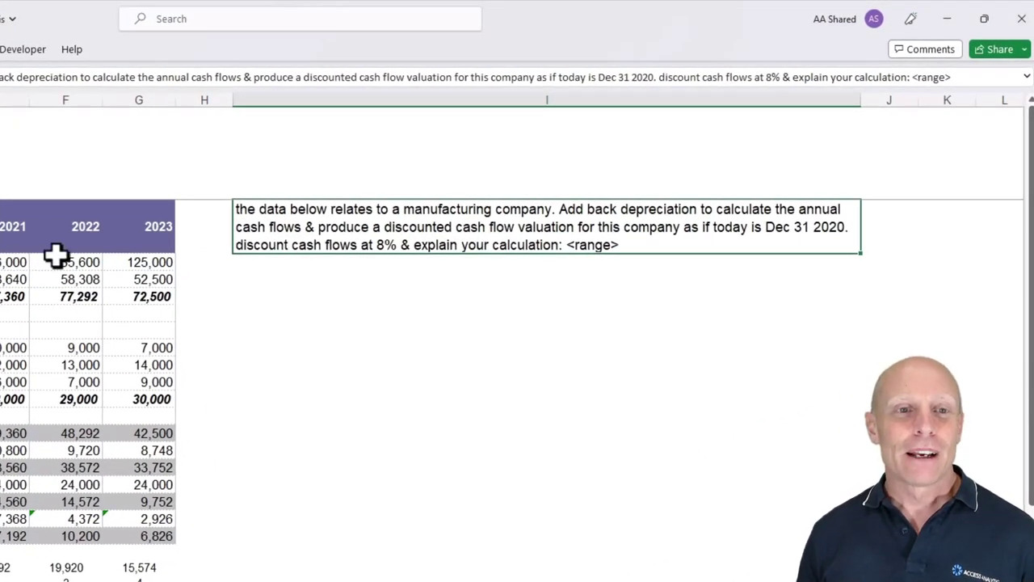
# Step: Run the ChatGPT prompt on the Income Statement range using the 8% DCF prompt in I55
pyautogui.moveTo(129, 192); pyautogui.dragTo(490, 453)
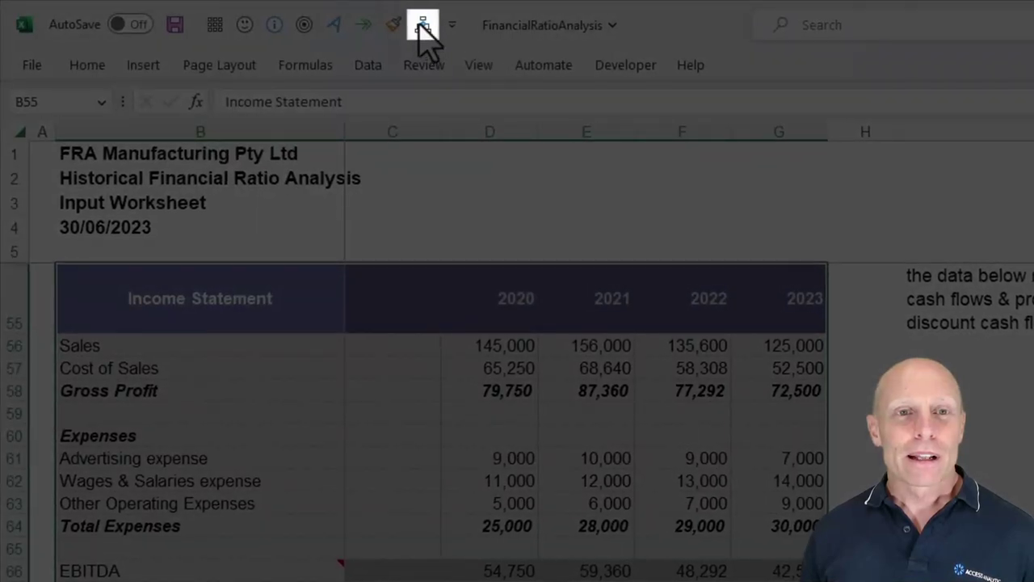
pyautogui.click(423, 28)
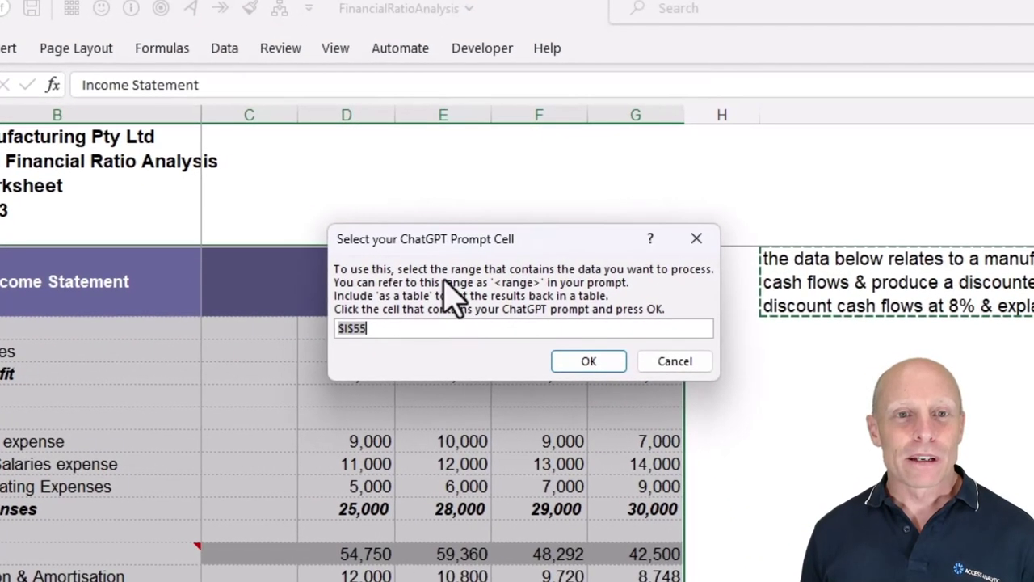
pyautogui.click(840, 280)
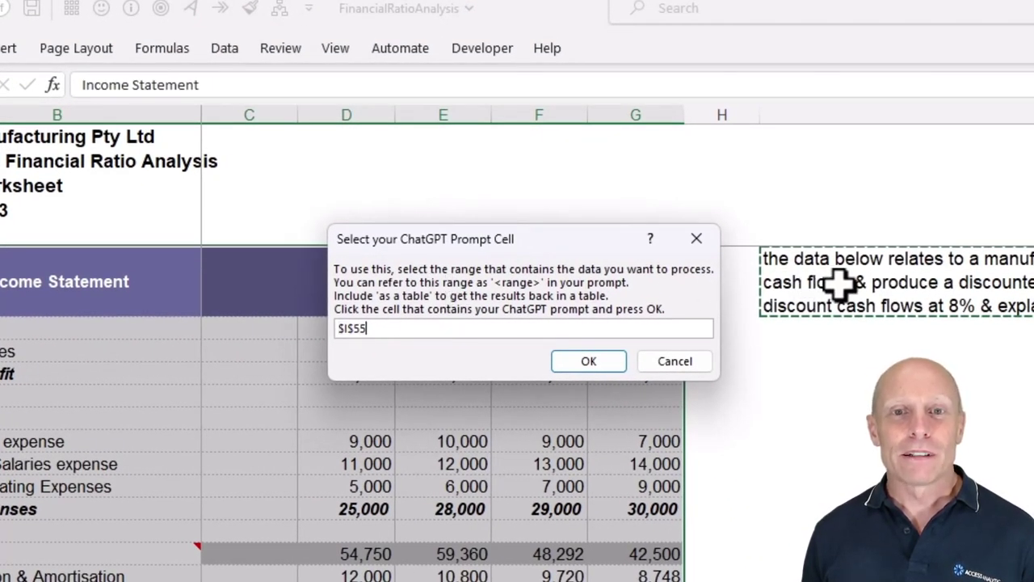
pyautogui.click(616, 362)
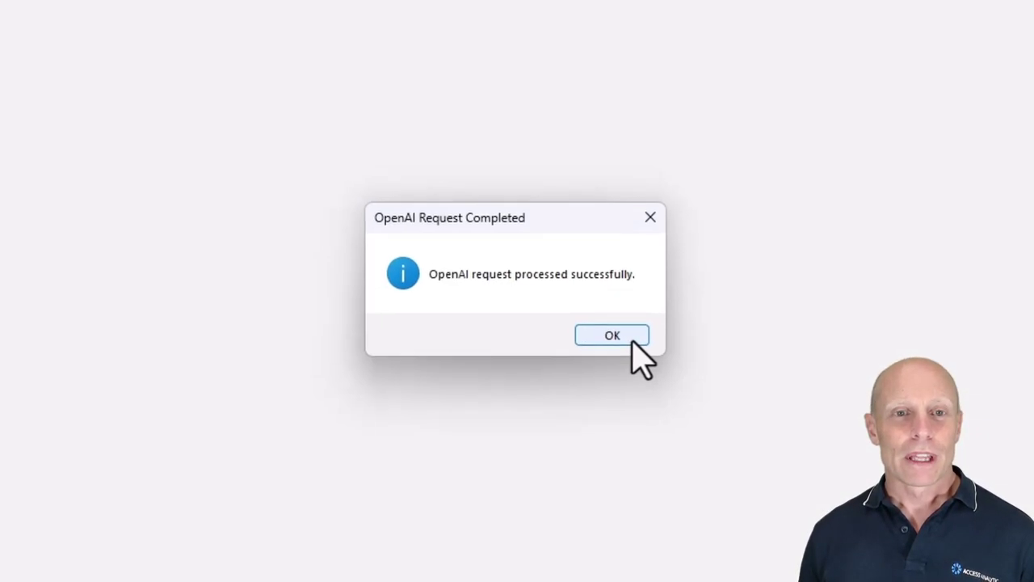
pyautogui.click(624, 332)
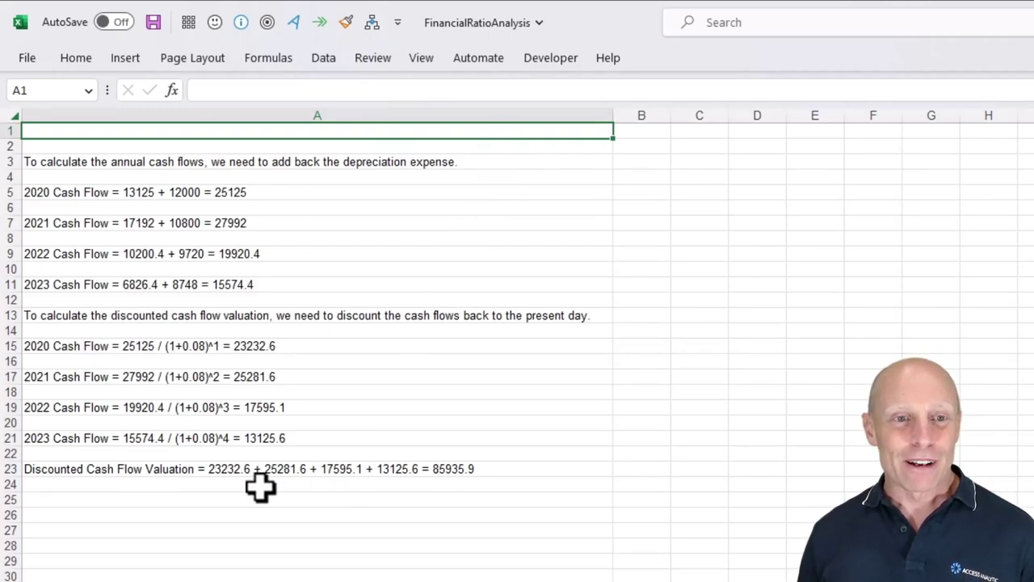
# Step: Check the 85935.9 Discounted Cash Flow Valuation line in A23, then select A25
pyautogui.click(218, 475)
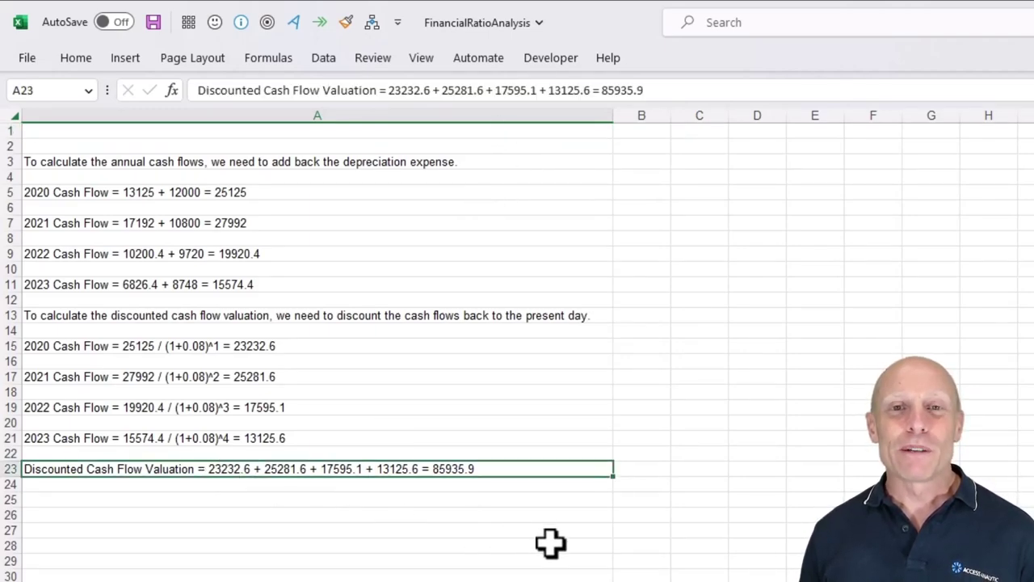
pyautogui.scroll(1, 476, 493)
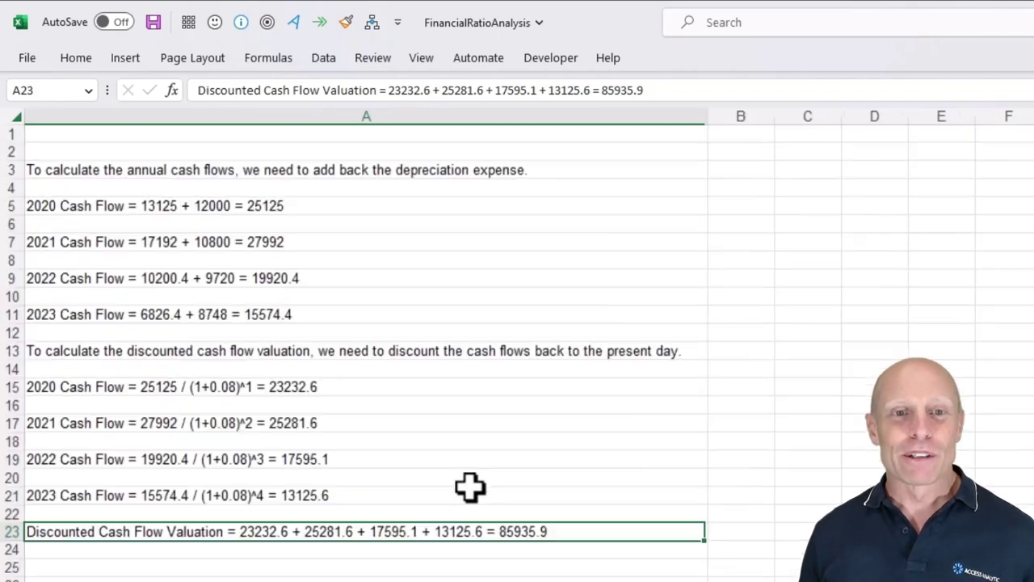
pyautogui.scroll(1, 470, 486)
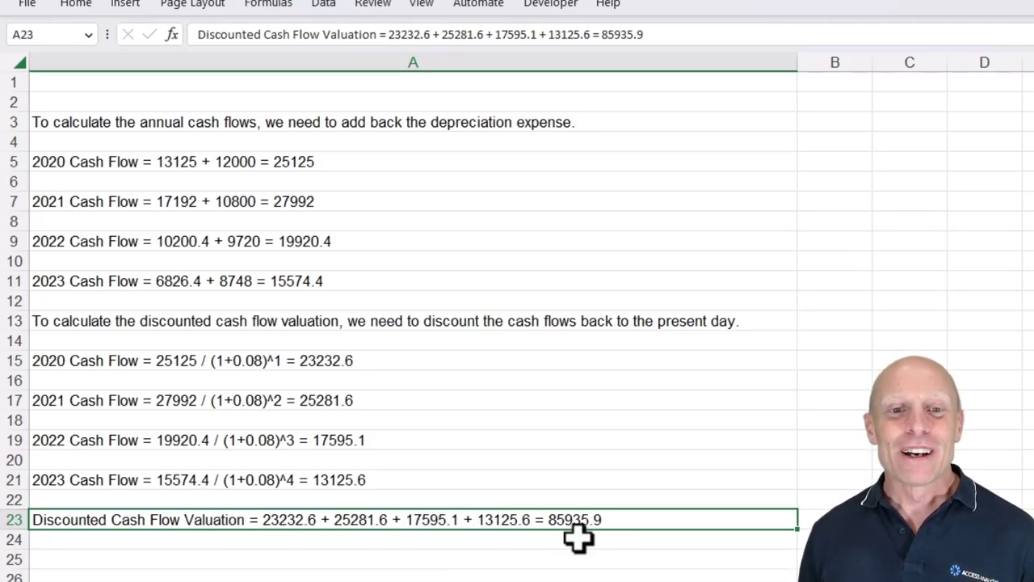
pyautogui.click(626, 556)
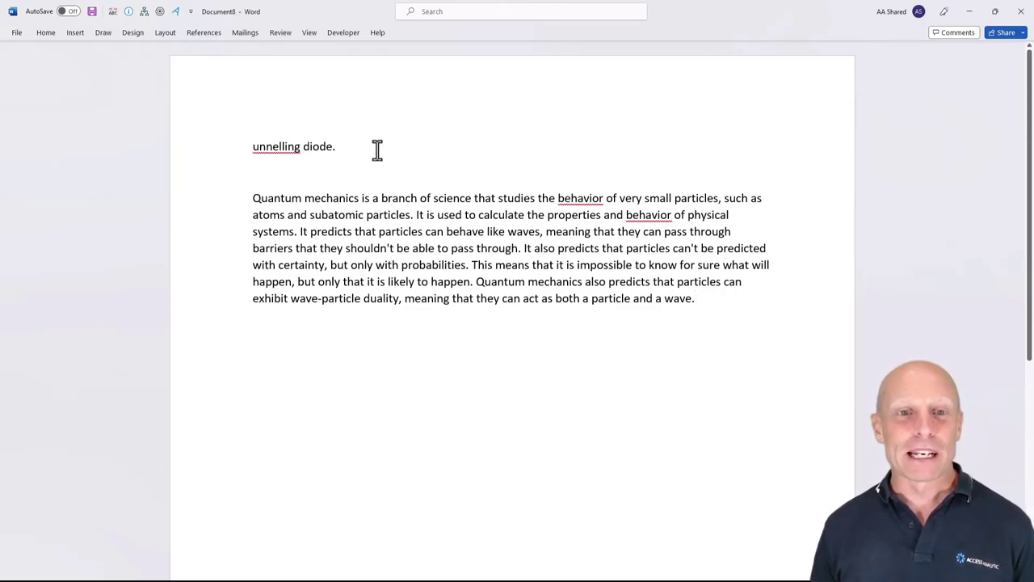
# Step: Select the leftover 'unnelling diode' text fragment in the document
pyautogui.tripleClick(332, 150)
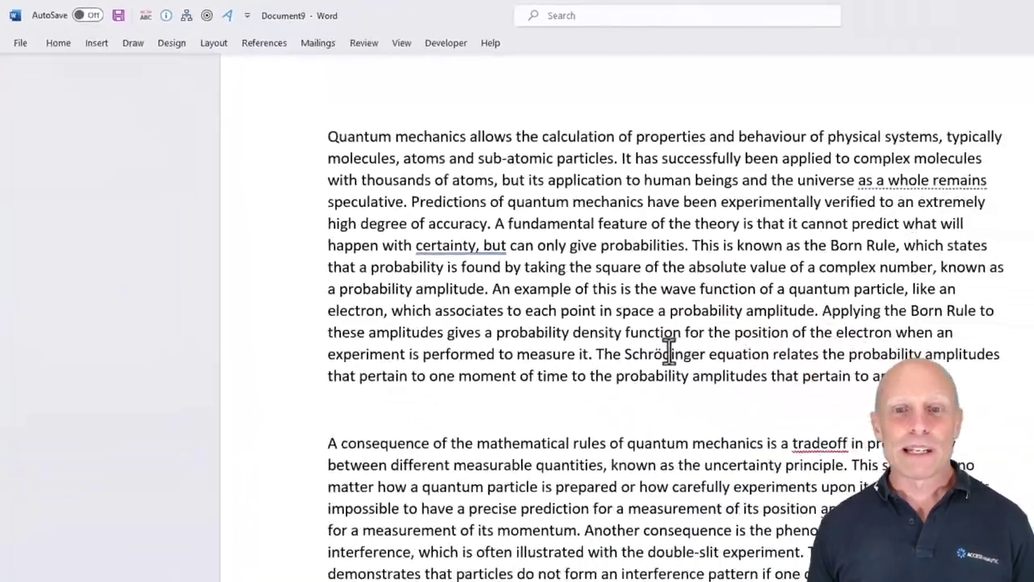
# Step: Select the rewritten quantum mechanics text in Document9 and summarise it with the OpenAI_Summarise macro
pyautogui.scroll(-5, 523, 275)
pyautogui.scroll(5, 514, 271)
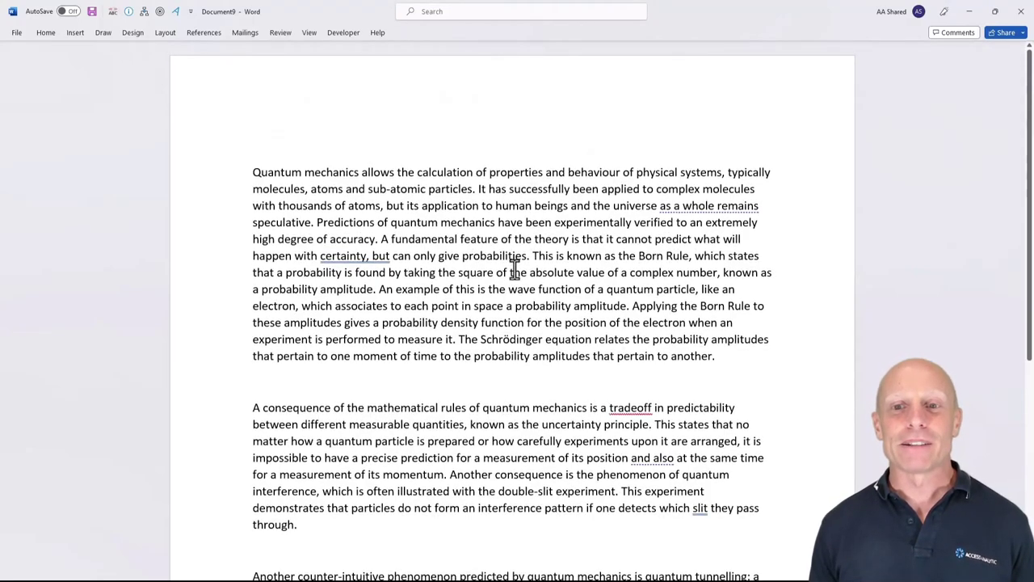
pyautogui.moveTo(233, 181); pyautogui.dragTo(299, 552)
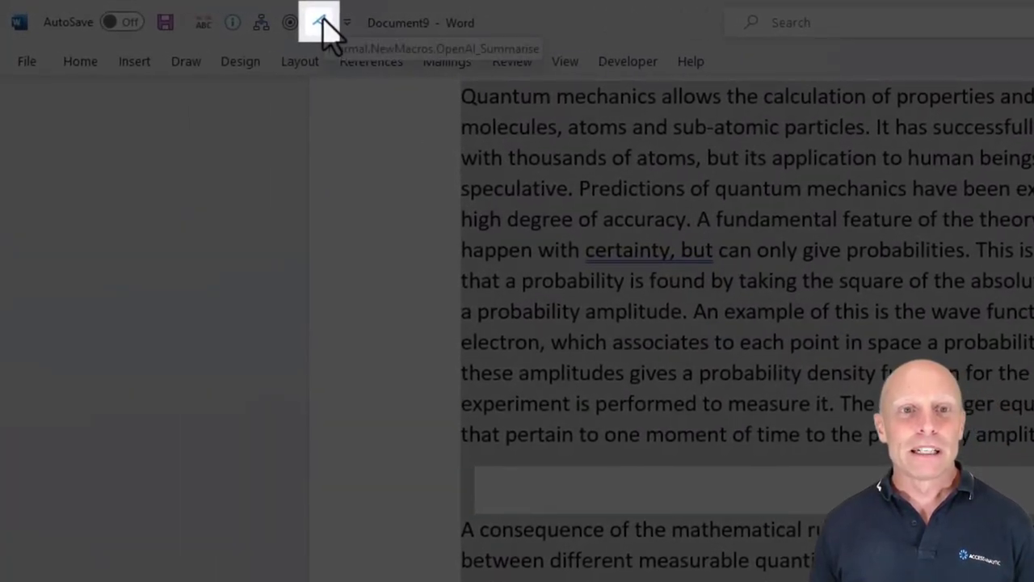
pyautogui.click(322, 21)
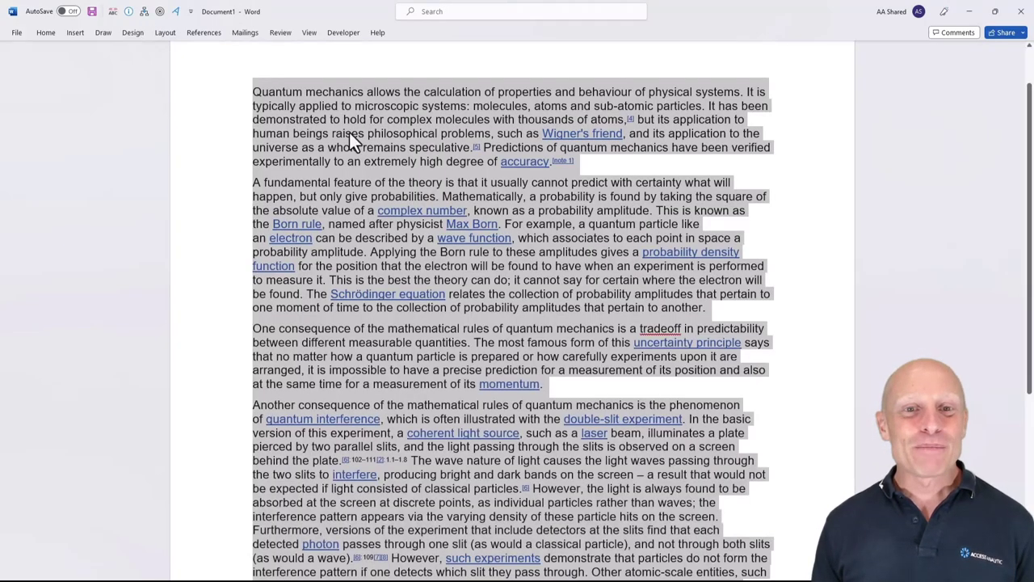
# Step: Select the bold term 'Quantum entanglement' and have the GPT macro write a paragraph about it
pyautogui.click(349, 131)
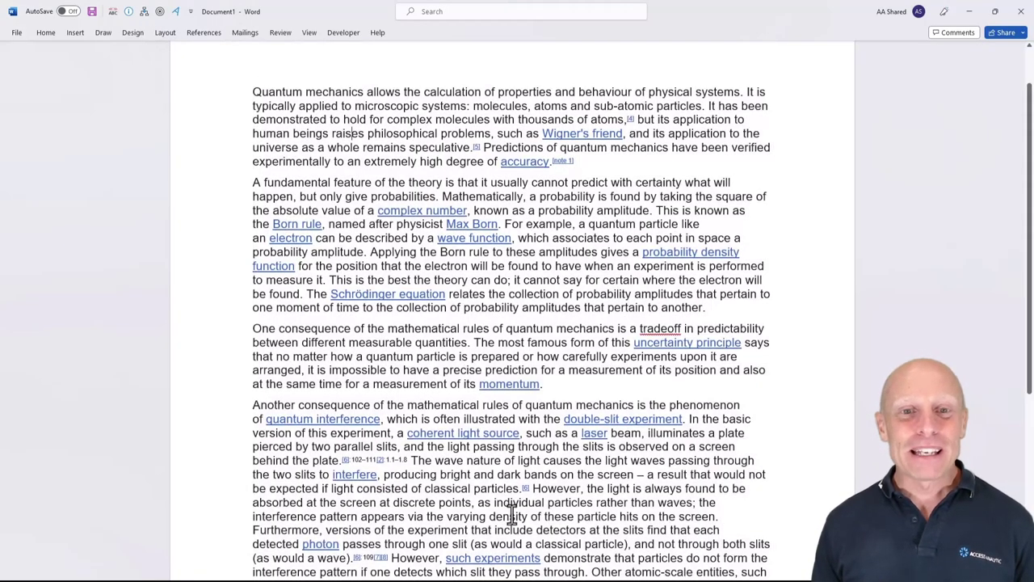
pyautogui.scroll(-4, 512, 521)
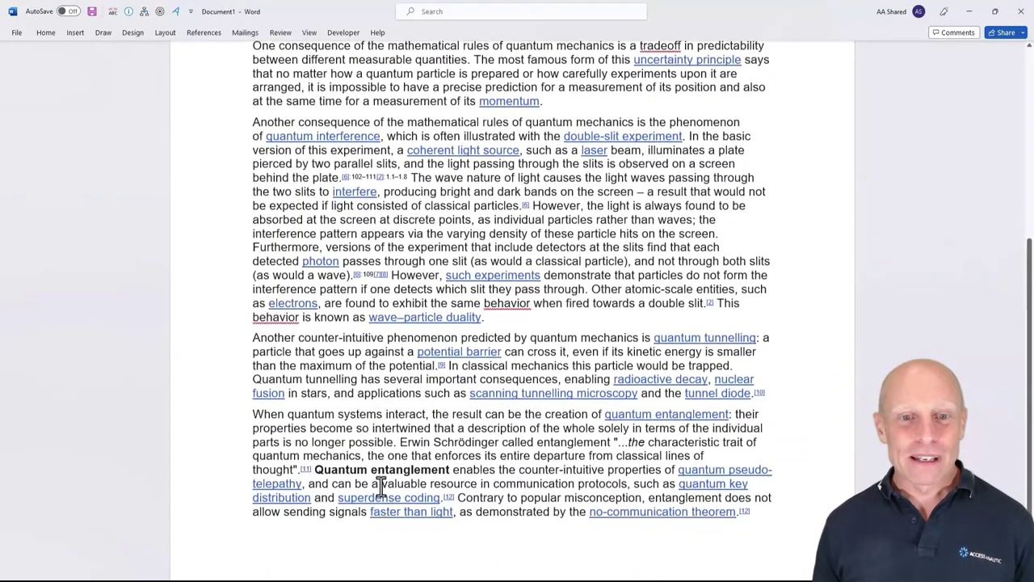
pyautogui.moveTo(315, 470); pyautogui.dragTo(449, 470)
pyautogui.click(203, 25)
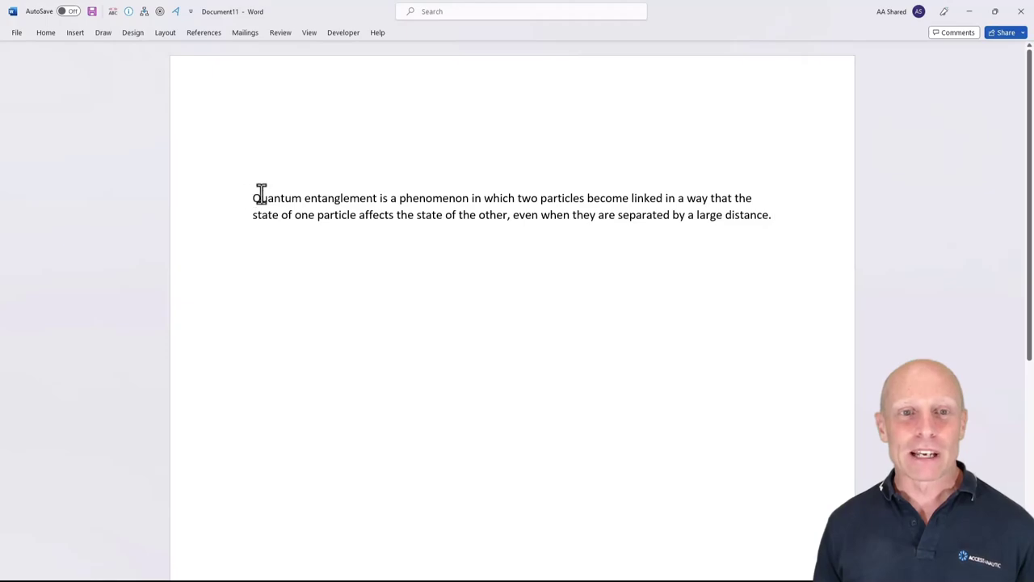
# Step: Expand the Quantum entanglement paragraph in Document11 into a longer article with the ExpandText macro
pyautogui.moveTo(261, 198); pyautogui.dragTo(350, 208)
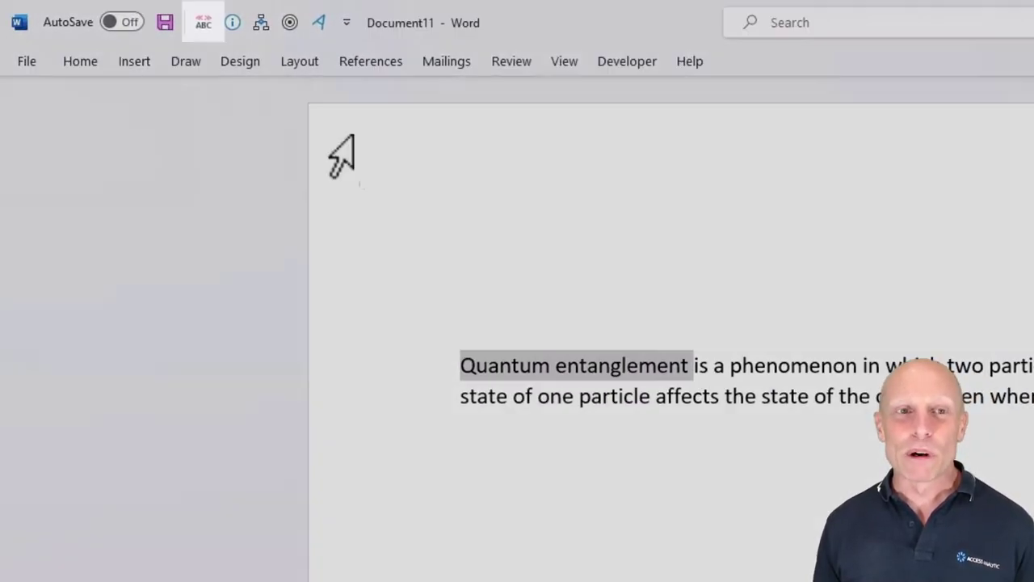
pyautogui.click(206, 22)
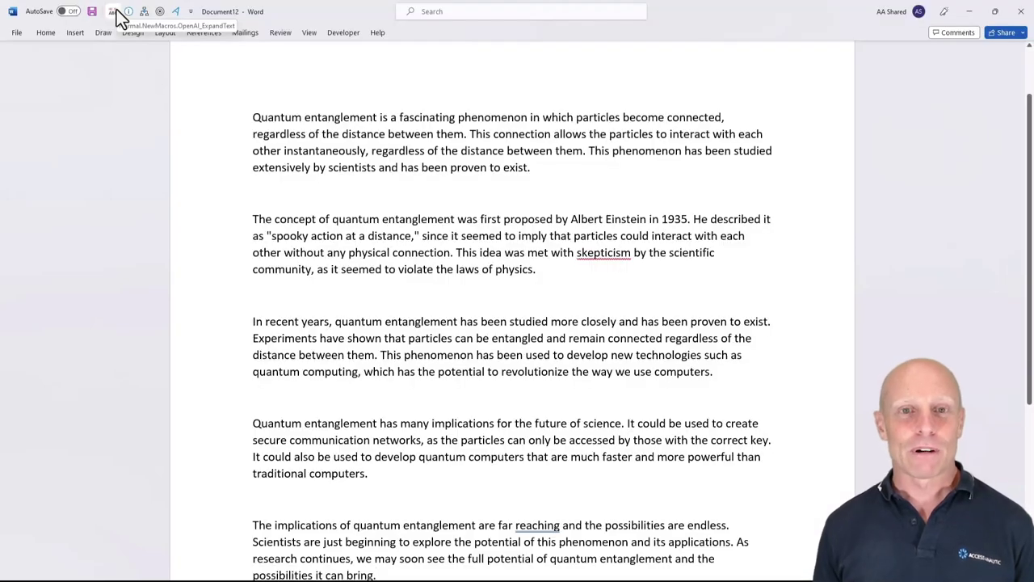
pyautogui.scroll(-3, 404, 216)
pyautogui.scroll(-2, 405, 218)
pyautogui.scroll(7, 406, 217)
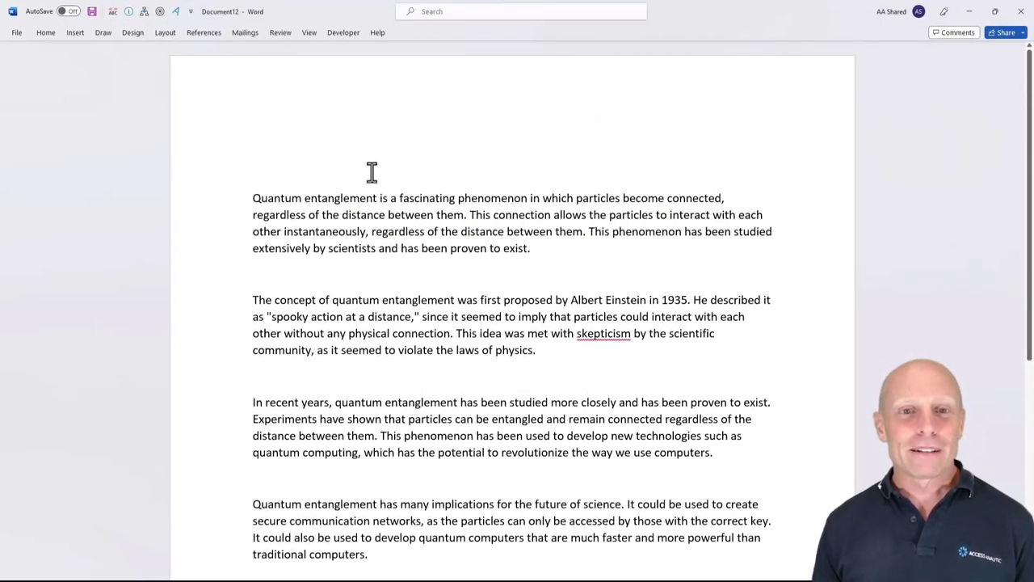
# Step: Select the whole entanglement article and edit the Ask ChatGPT prompt to request 10 blog post headlines
pyautogui.click(237, 209)
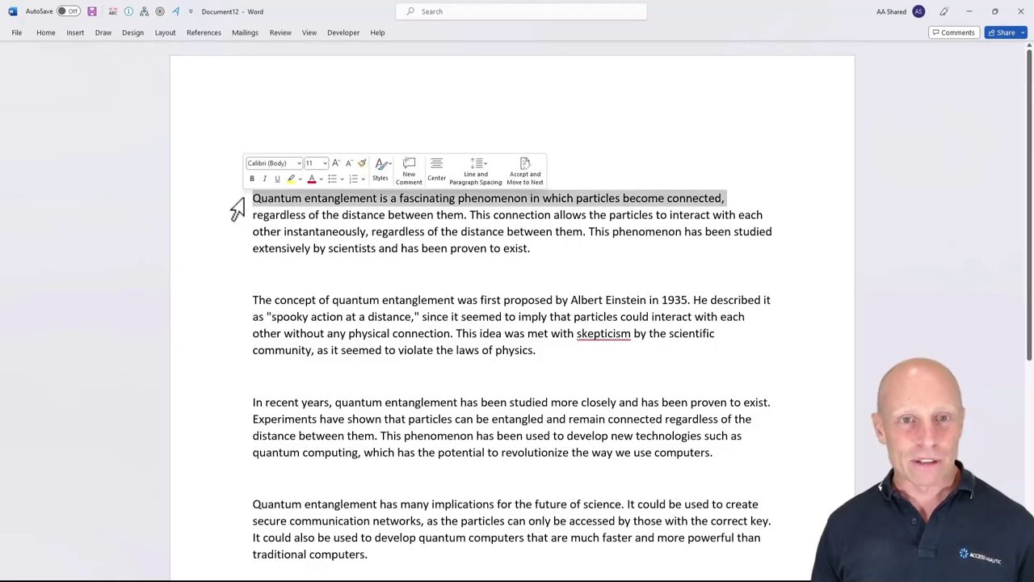
pyautogui.hotkey('ctrl', 'a')
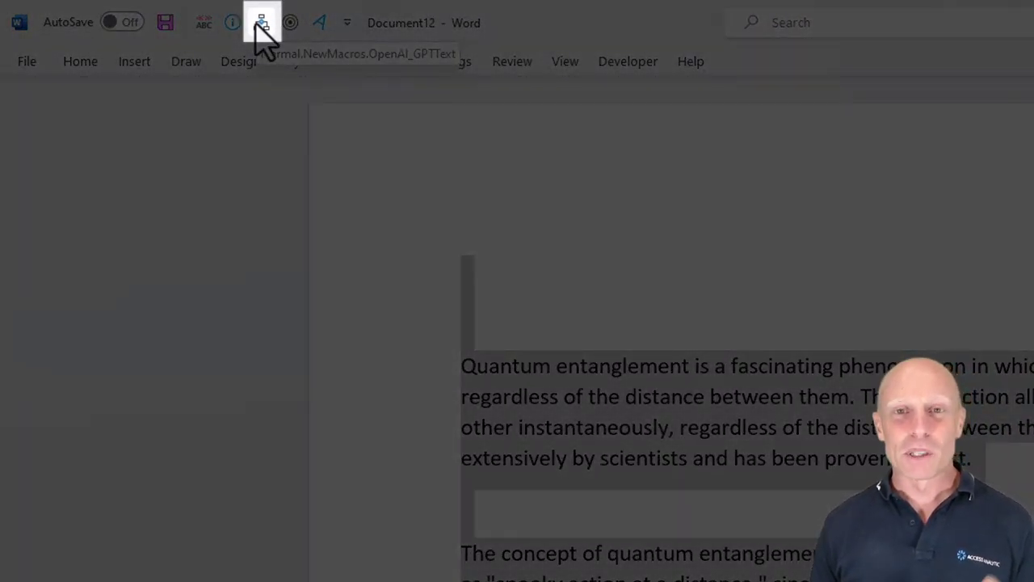
pyautogui.click(261, 23)
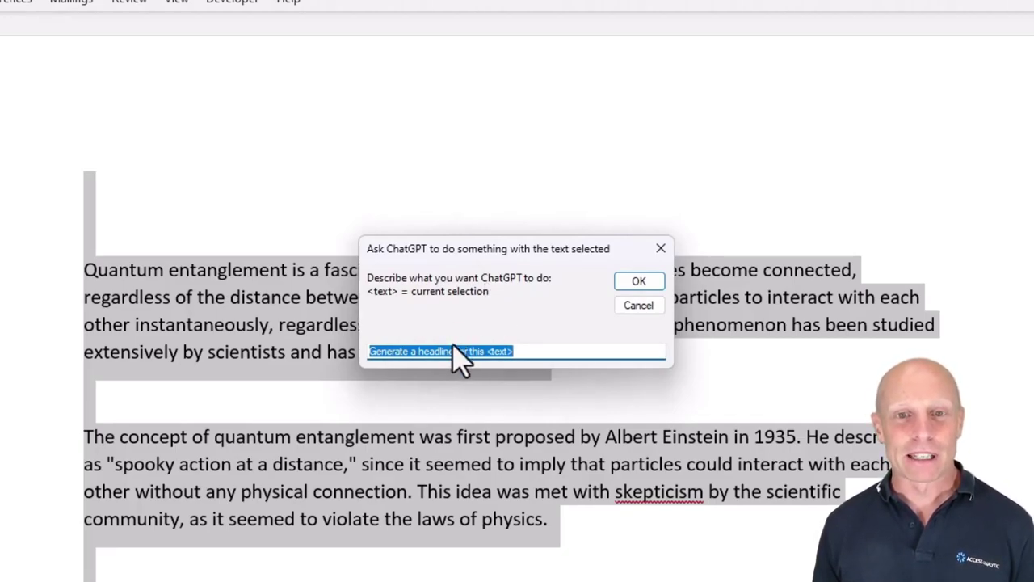
pyautogui.click(411, 350)
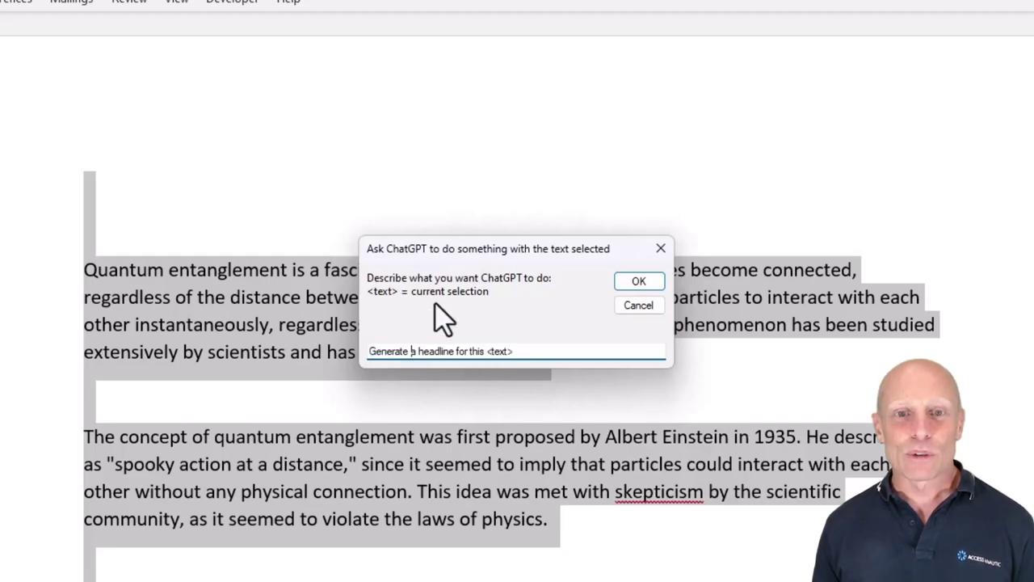
pyautogui.press('Delete')
pyautogui.write('10')
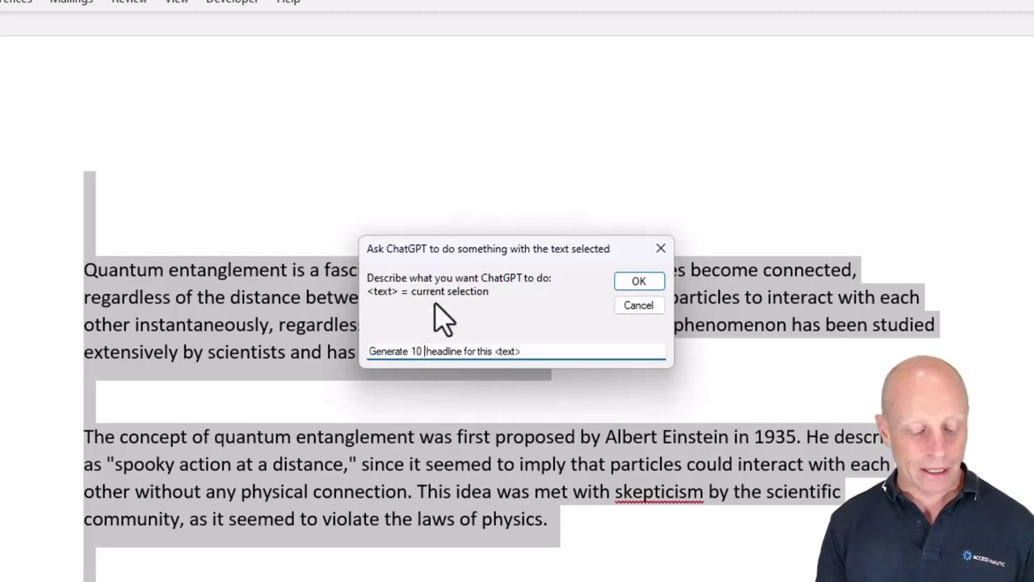
pyautogui.write(' blog post headline')
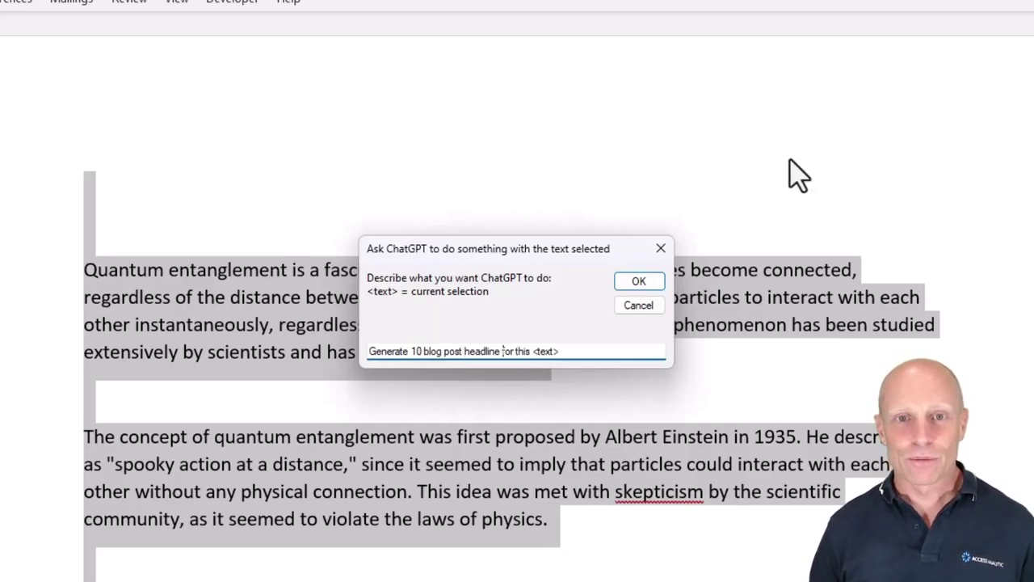
pyautogui.write('s')
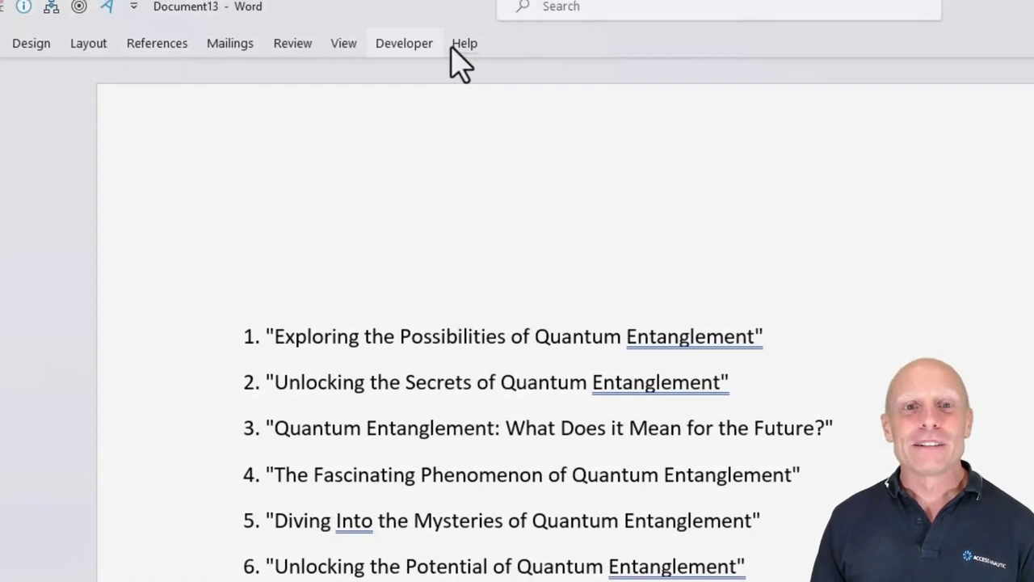
# Step: Show the Developer tab and bring up its Customize the Ribbon settings
pyautogui.click(412, 47)
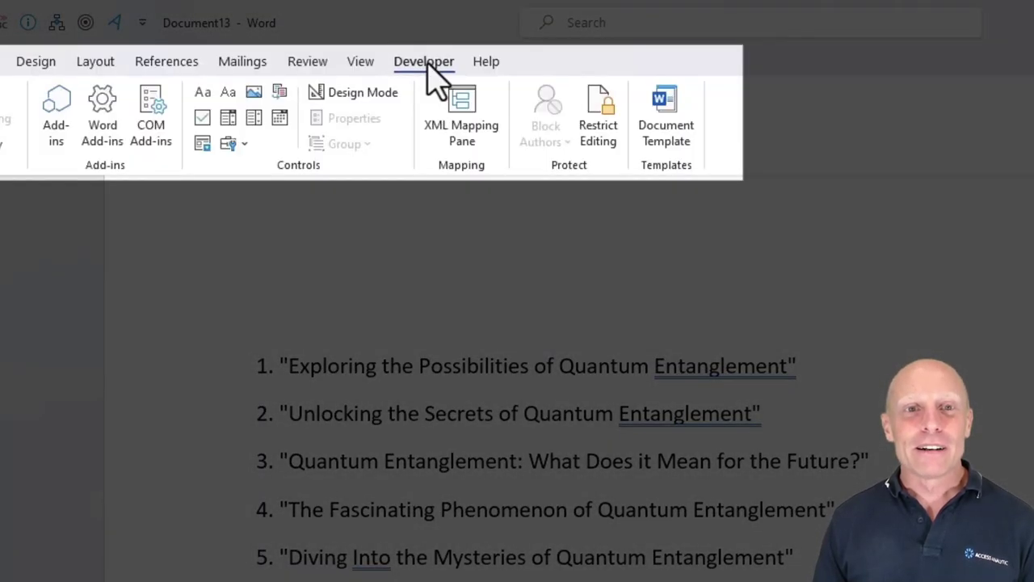
pyautogui.rightClick(429, 68)
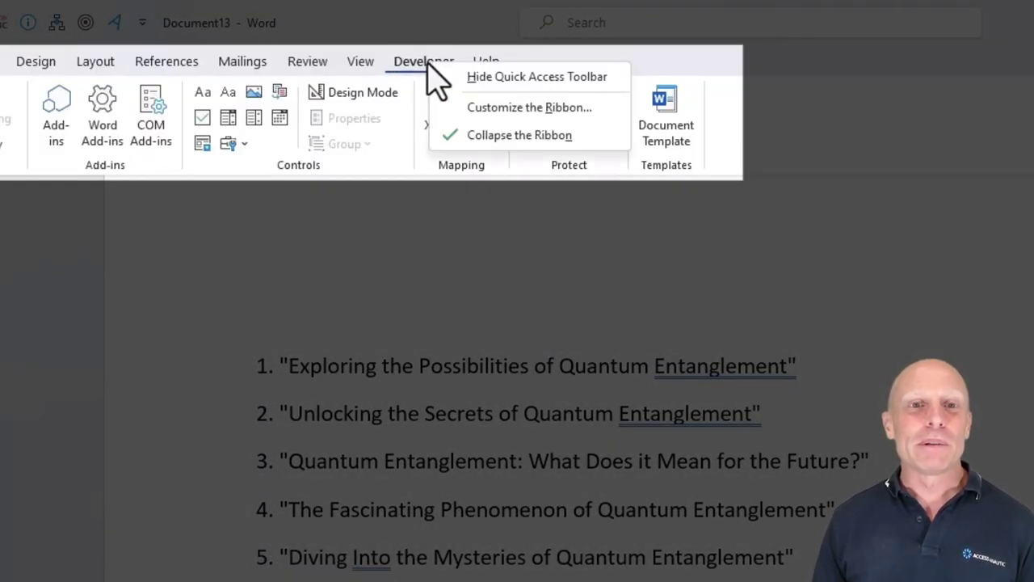
pyautogui.click(512, 113)
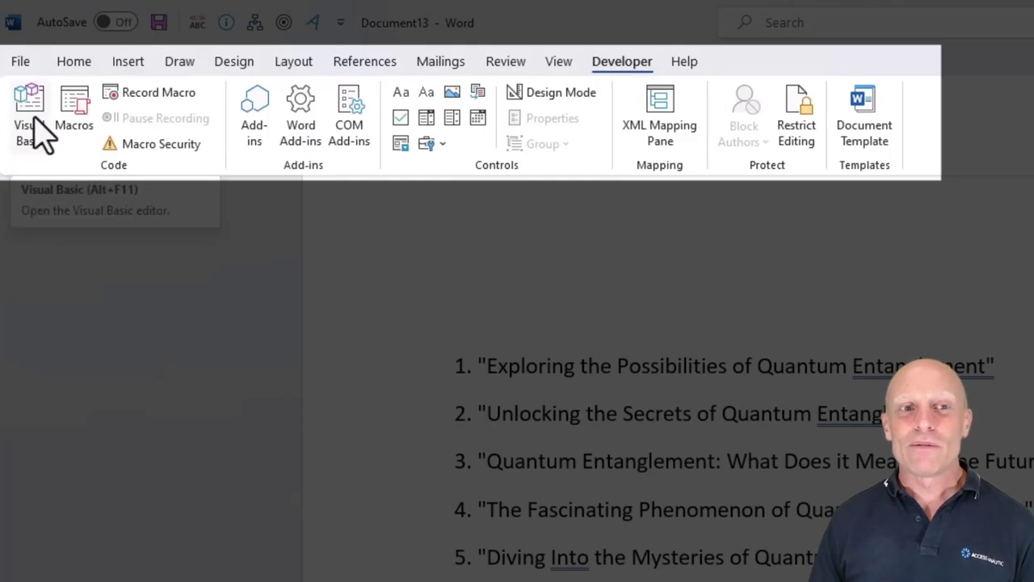
# Step: In the Visual Basic editor, highlight the OpenAI_Explain macro code and its prompt line
pyautogui.click(41, 134)
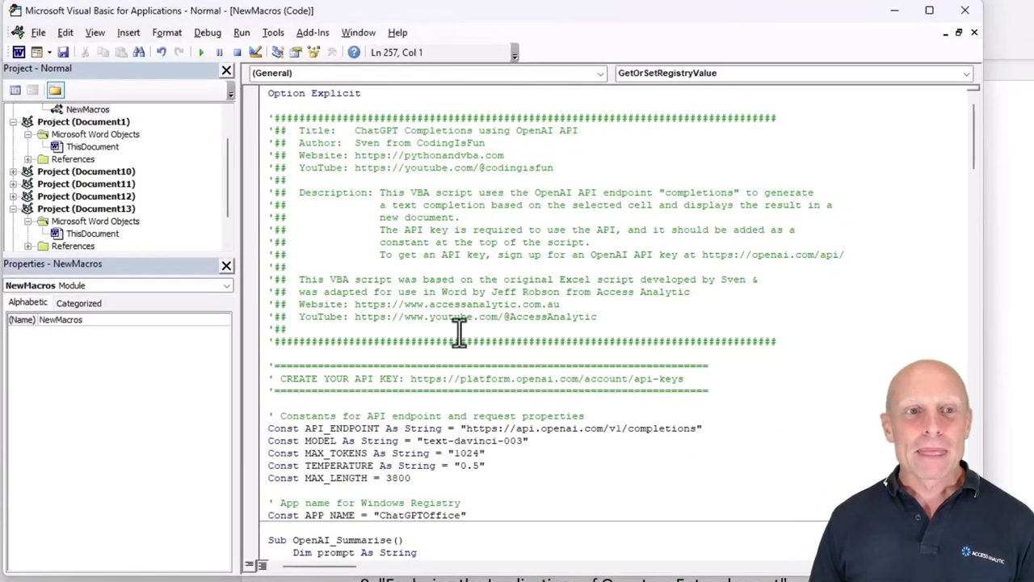
pyautogui.scroll(-2, 497, 448)
pyautogui.scroll(-12, 497, 449)
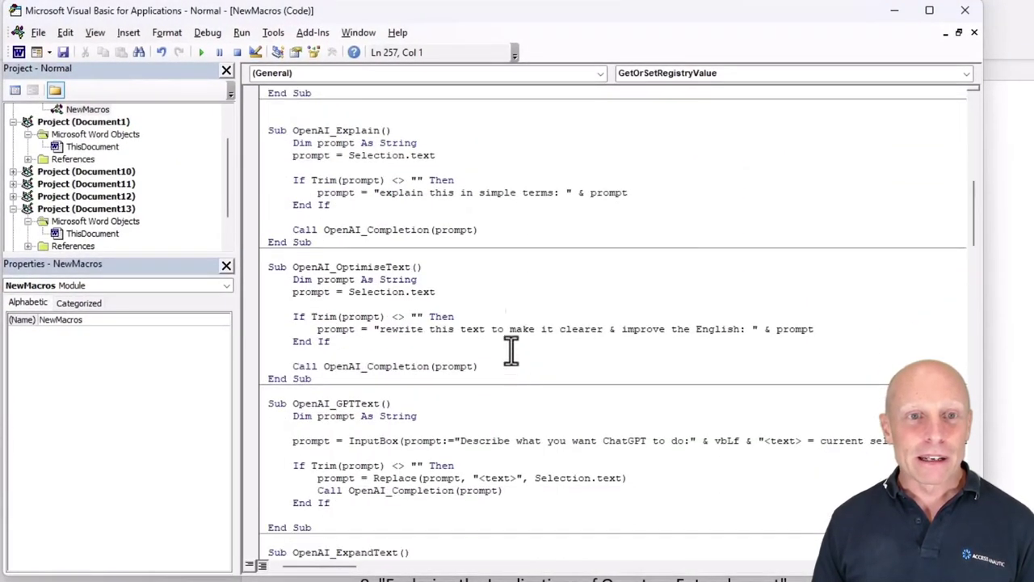
pyautogui.moveTo(268, 130); pyautogui.dragTo(460, 248)
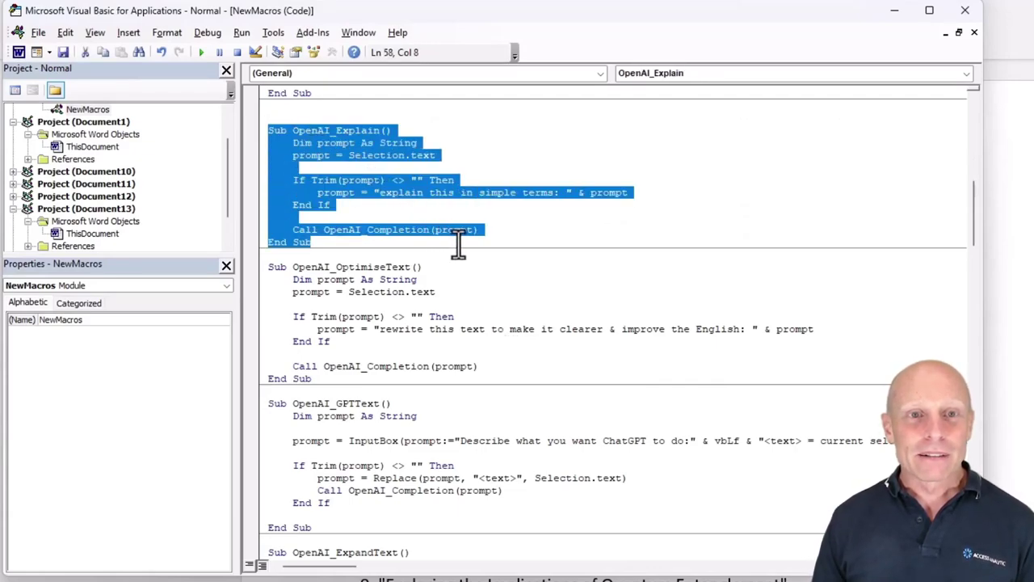
pyautogui.click(387, 183)
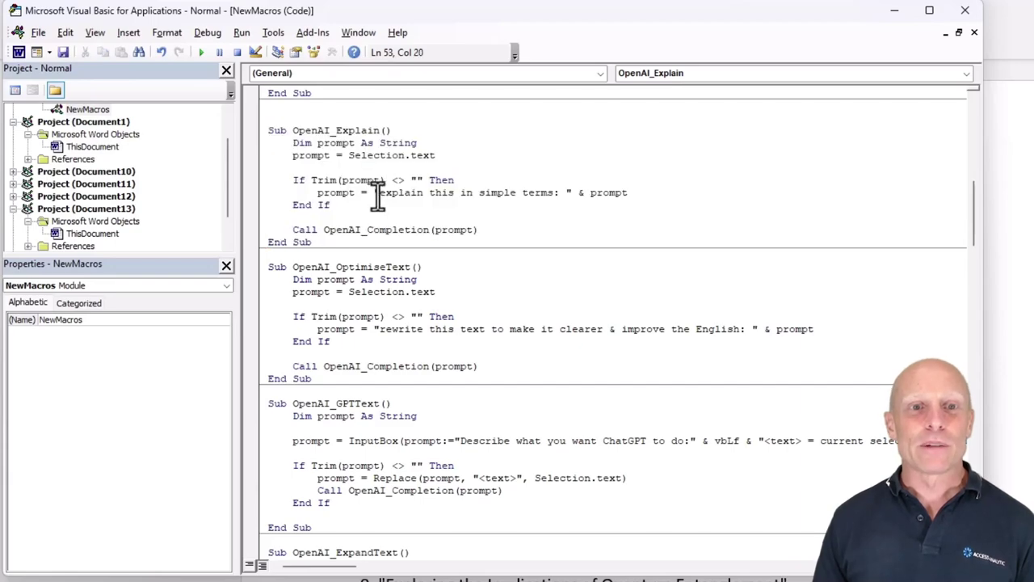
pyautogui.moveTo(381, 193); pyautogui.dragTo(526, 205)
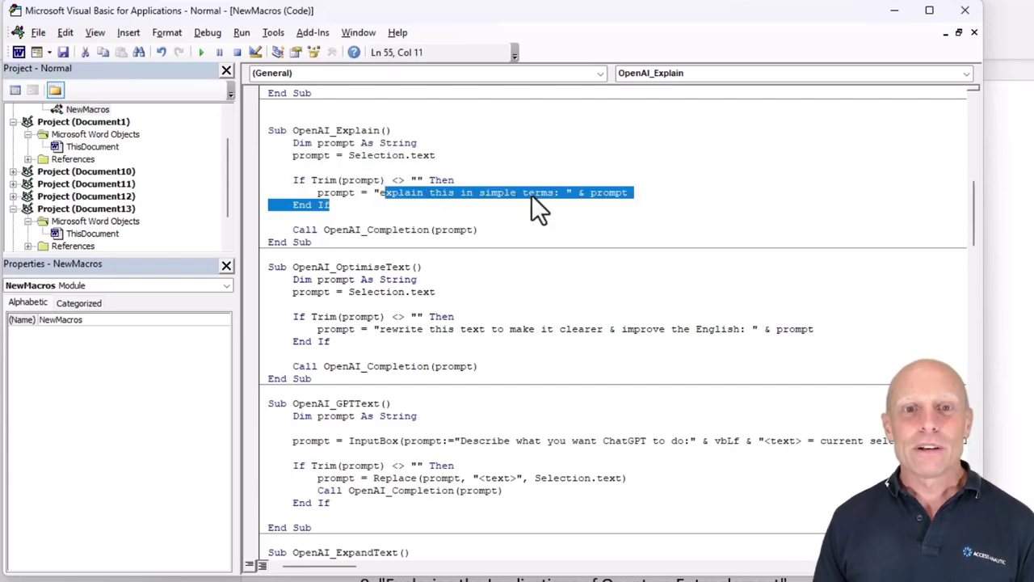
pyautogui.click(533, 194)
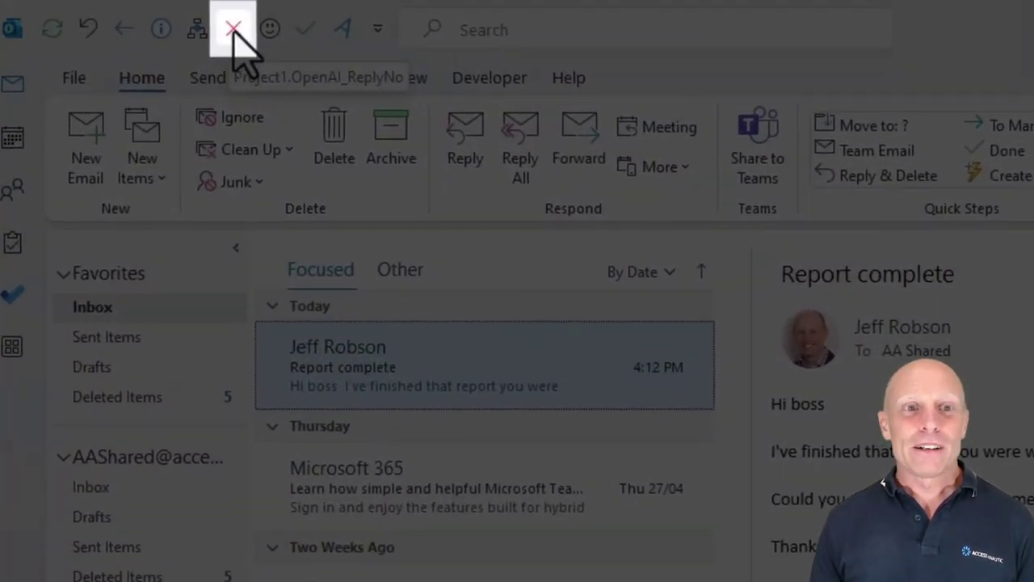
pyautogui.click(233, 32)
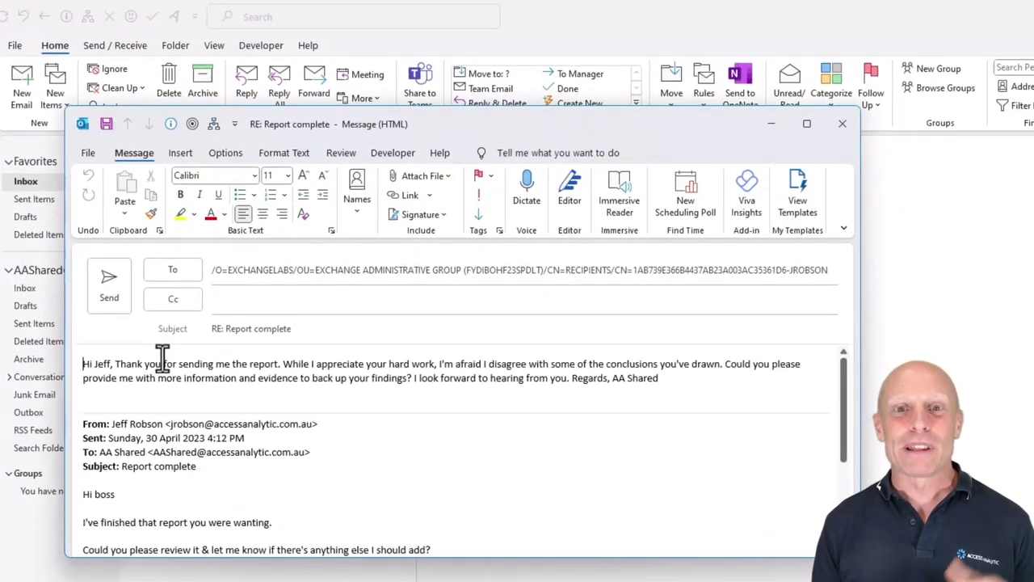
pyautogui.press('Escape')
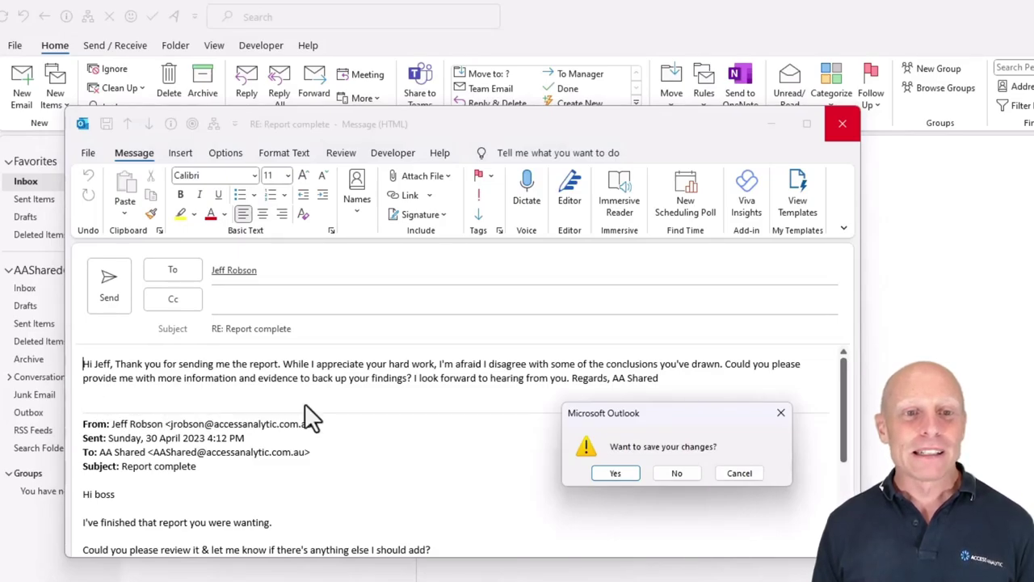
pyautogui.press('n')
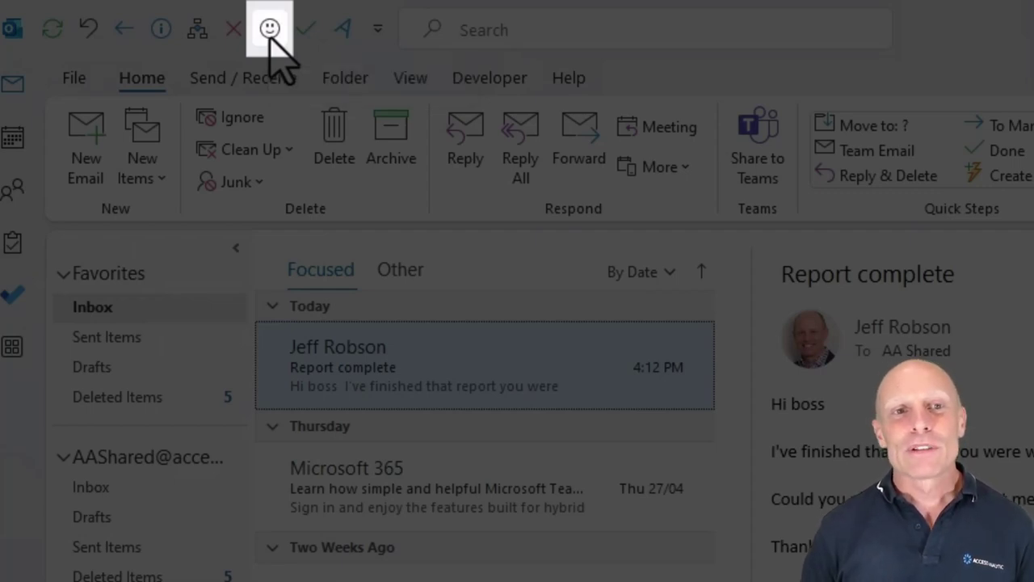
pyautogui.click(270, 36)
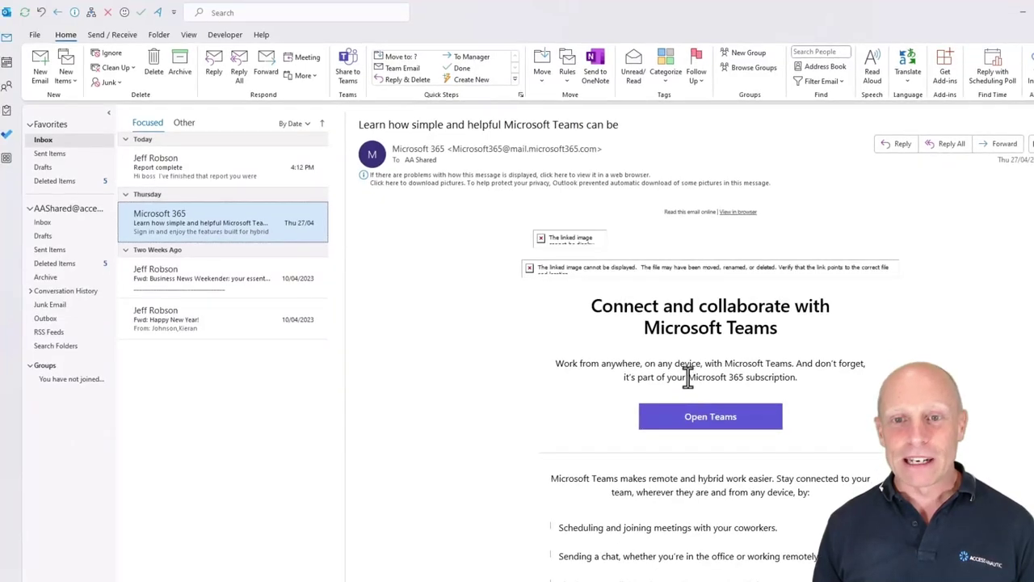
pyautogui.moveTo(688, 376); pyautogui.dragTo(797, 376)
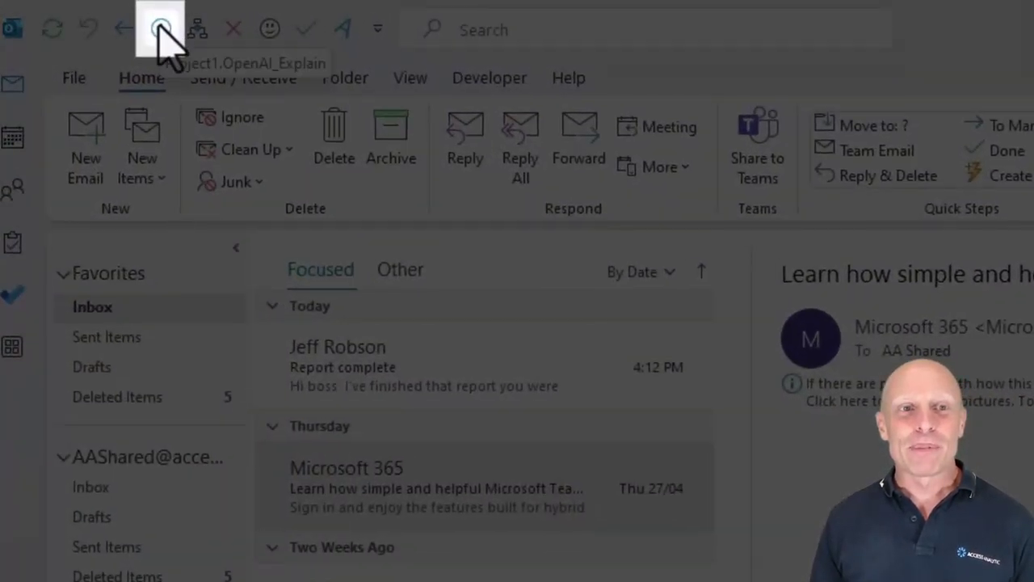
pyautogui.click(161, 31)
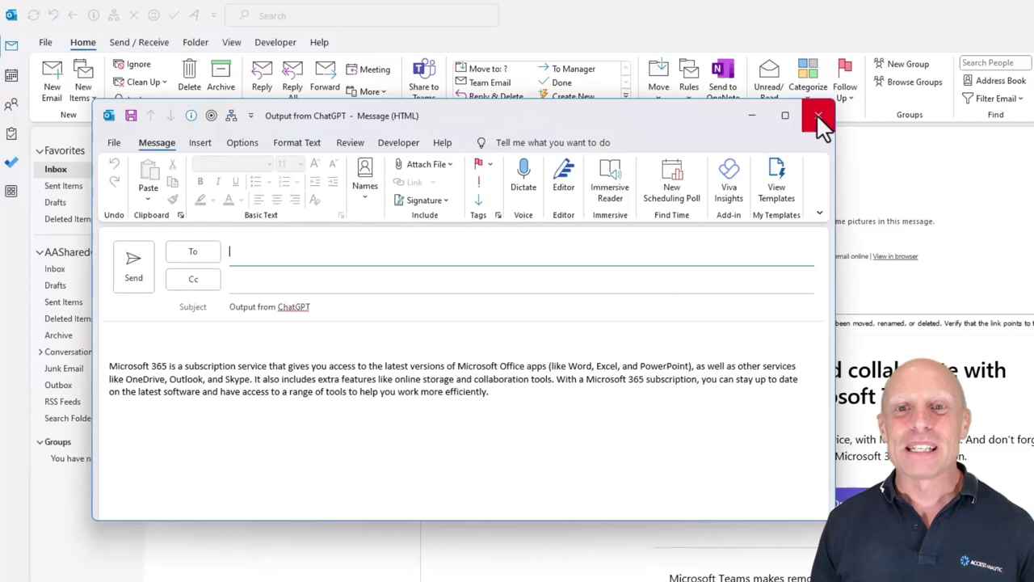
pyautogui.click(817, 112)
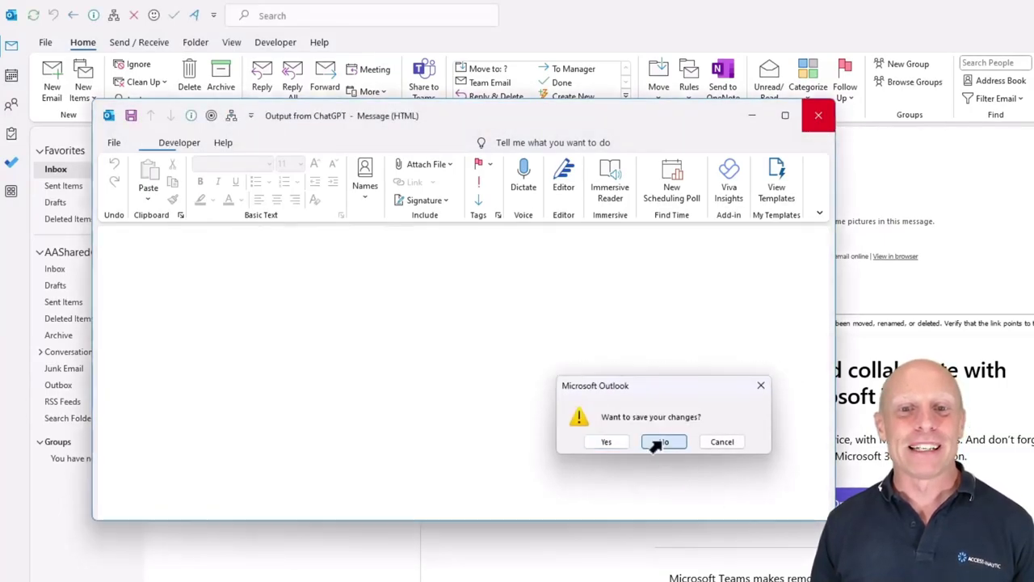
pyautogui.click(663, 442)
pyautogui.click(238, 214)
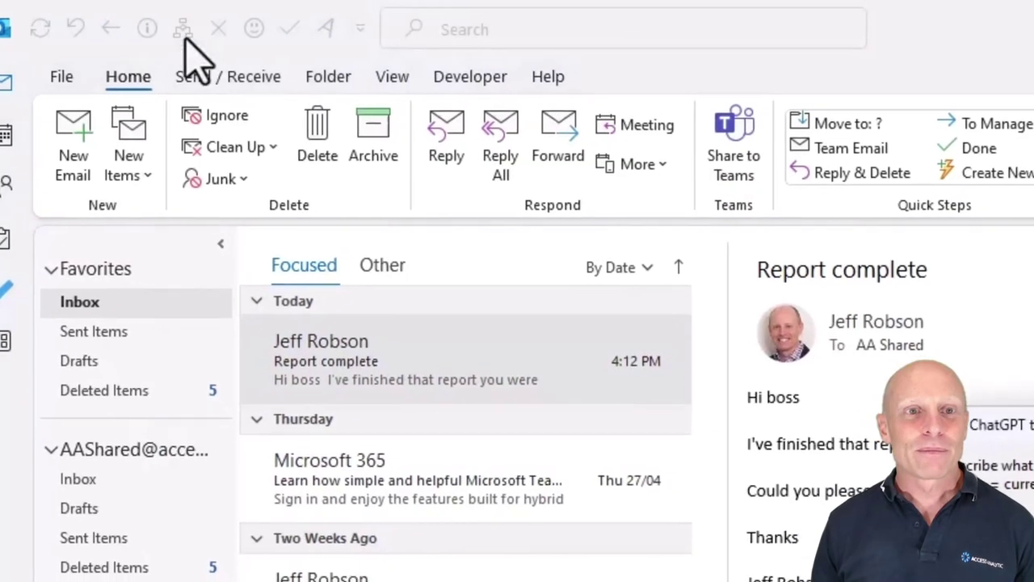
# Step: Bring up the Ask ChatGPT prompt for the Report complete email, then cancel it
pyautogui.click(197, 30)
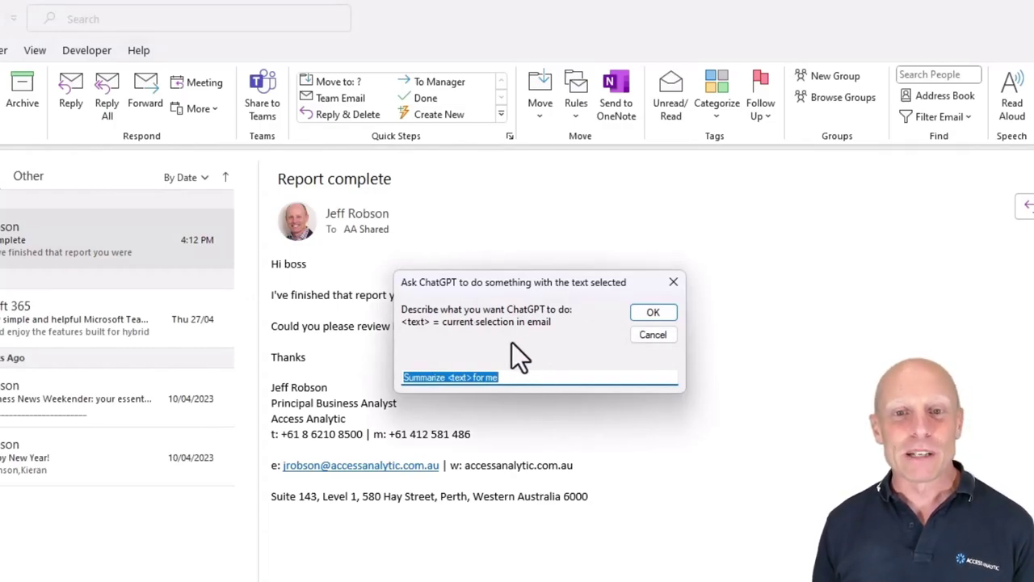
pyautogui.click(655, 339)
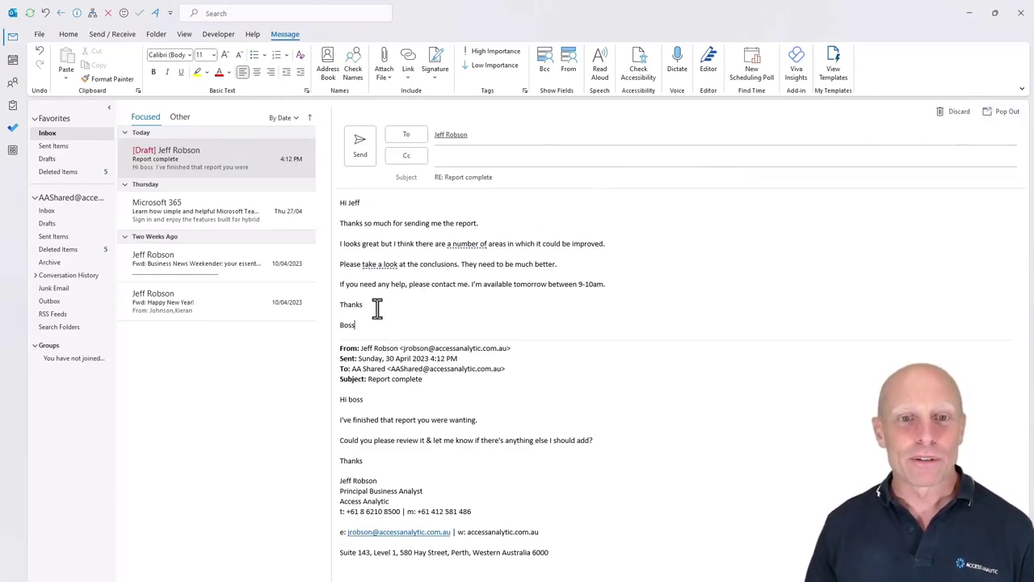
# Step: Select the draft reply body and reword it with the OpenAI_Reword macro
pyautogui.moveTo(488, 282); pyautogui.dragTo(346, 225)
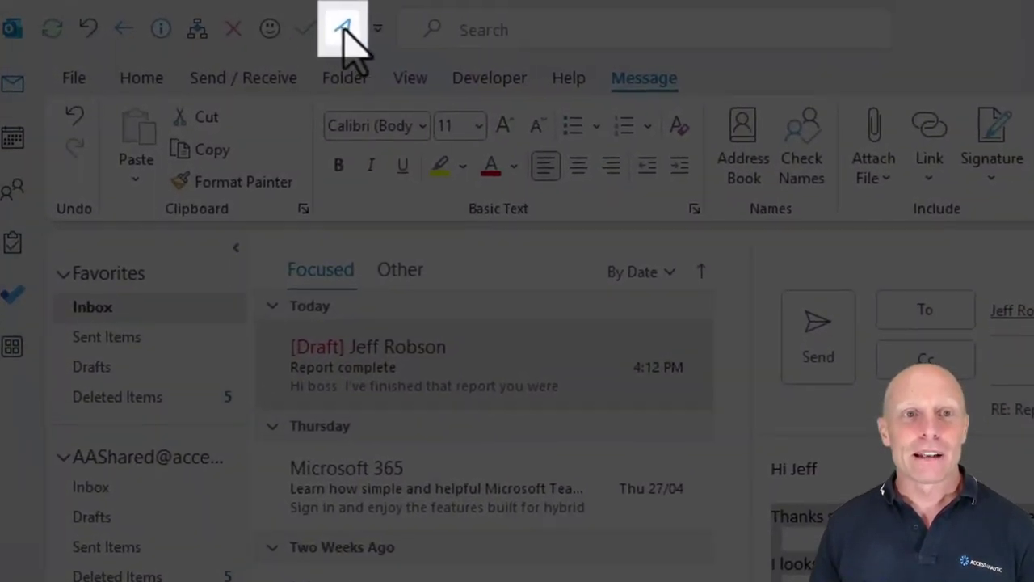
pyautogui.click(343, 28)
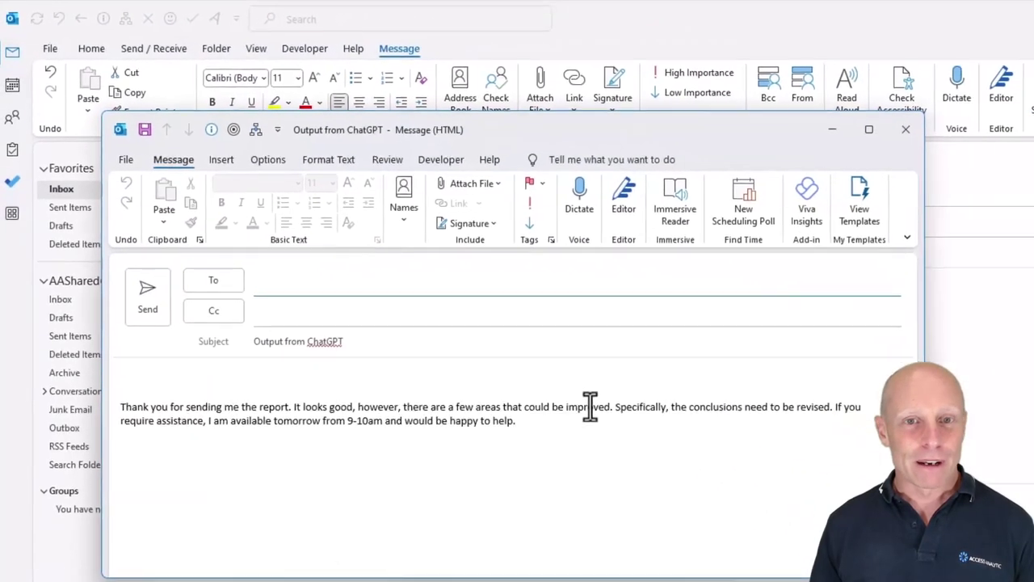